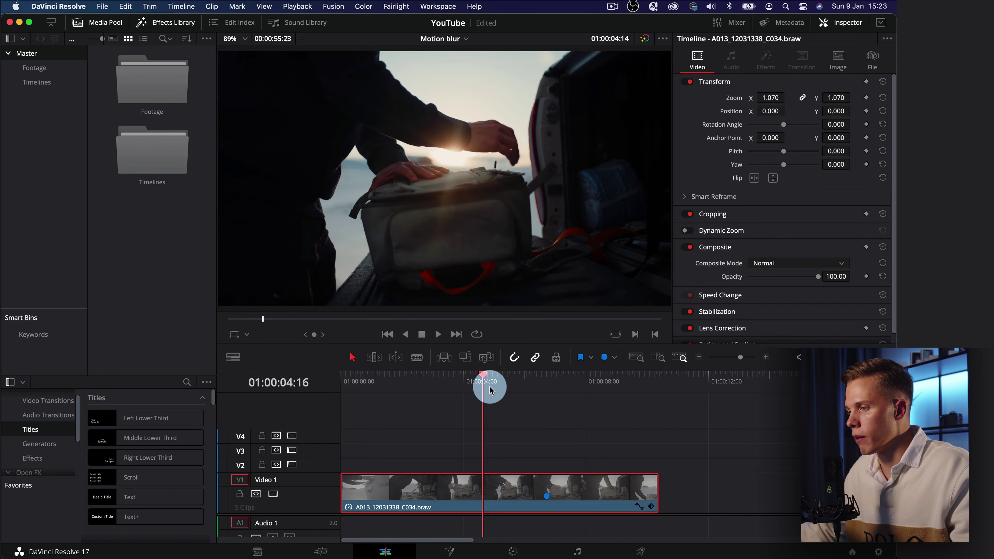
# Zoom the timeline in and park the playhead at about 01:00:06:11, where the ramp begins.
pyautogui.moveTo(489, 389); pyautogui.dragTo(544, 388)
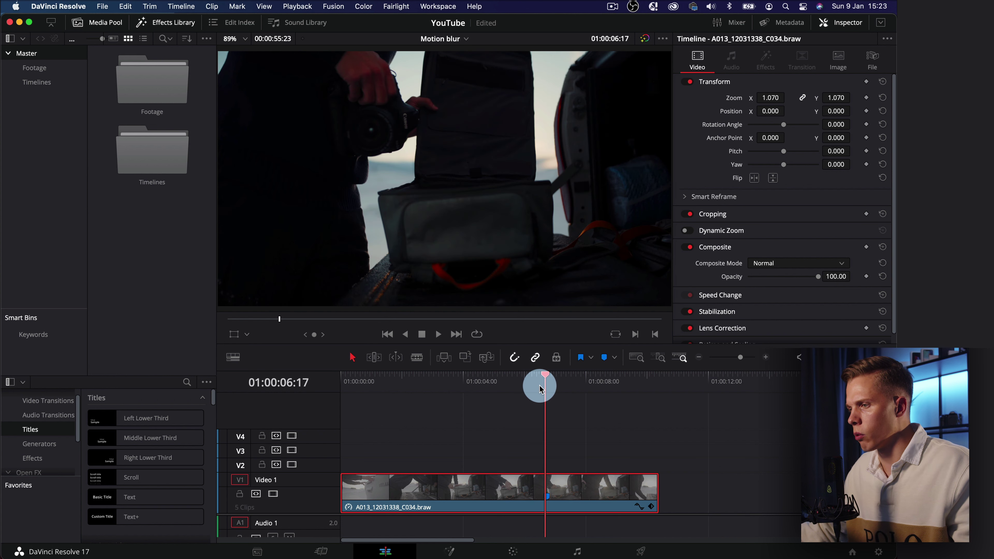
pyautogui.click(765, 358)
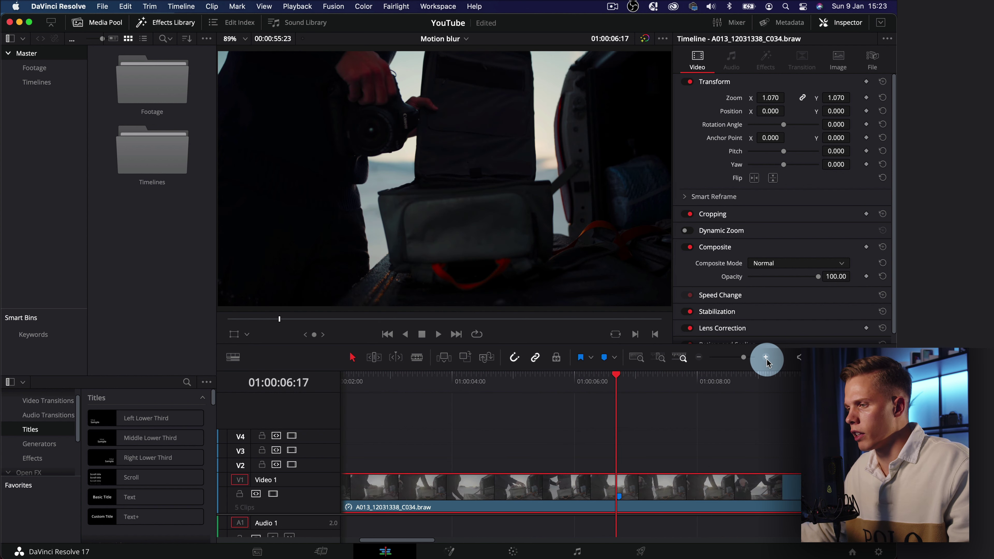
pyautogui.moveTo(606, 380); pyautogui.dragTo(587, 470)
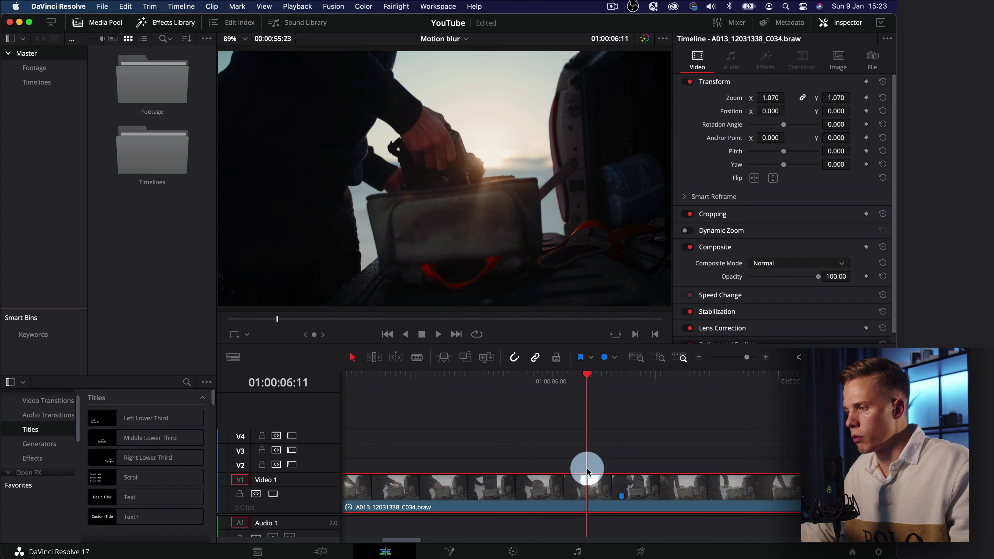
# Open the clip's Retime Curve with Shift+C and keep Retime Speed displayed beneath it.
pyautogui.rightClick(597, 490)
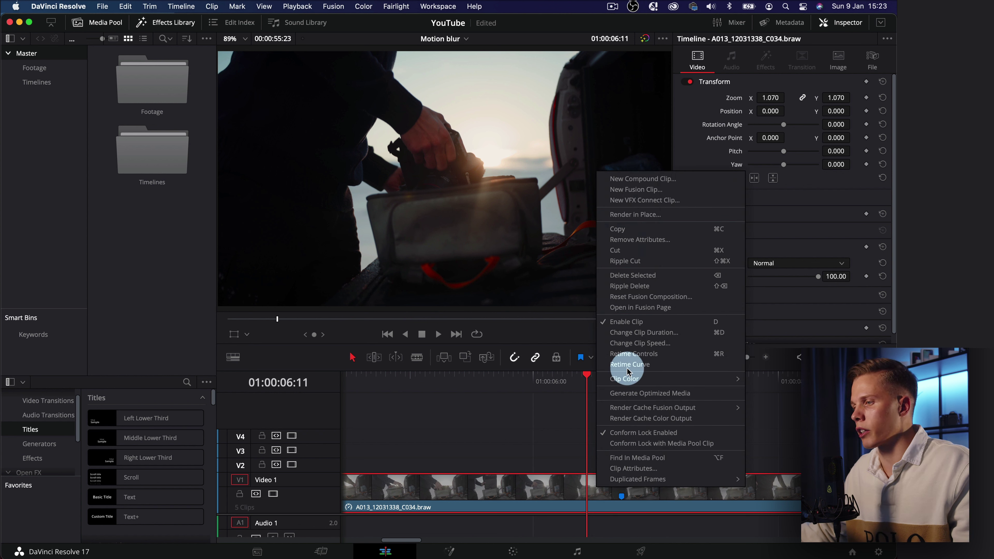
pyautogui.click(569, 411)
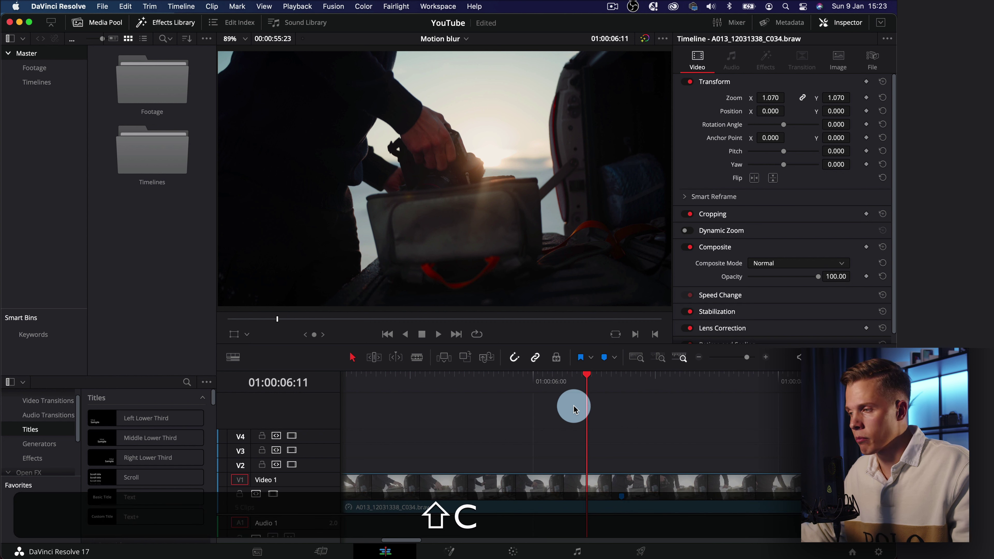
pyautogui.hotkey('shift', 'c')
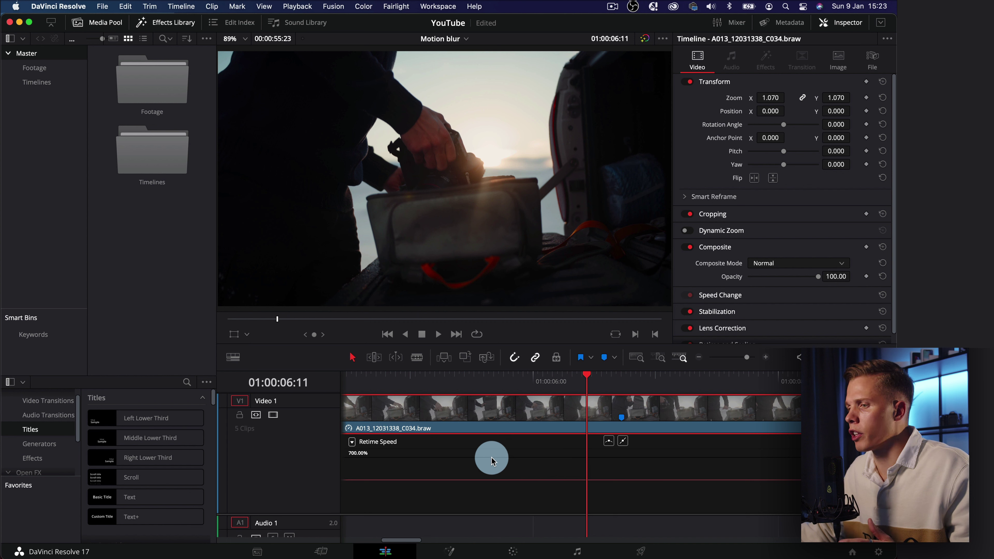
pyautogui.scroll(-2, 611, 456)
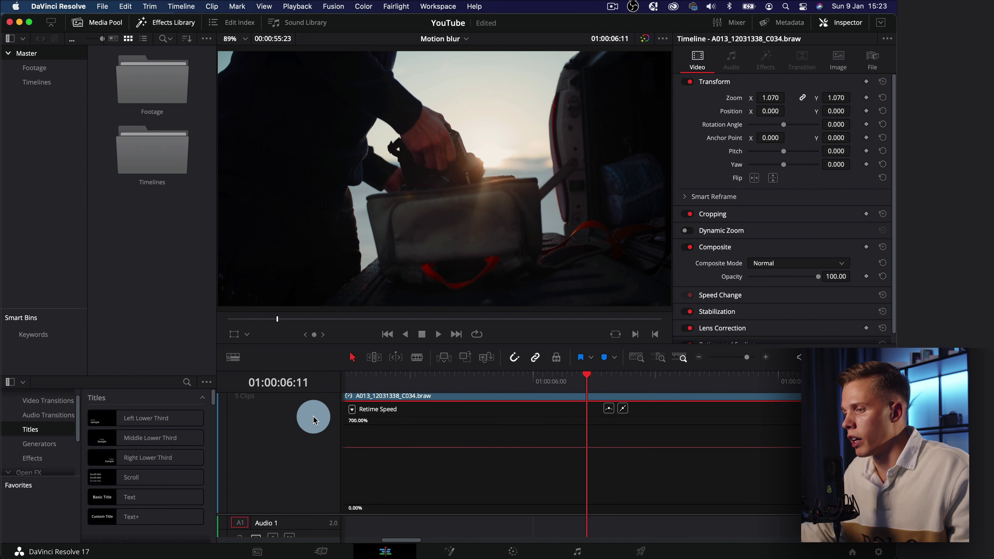
pyautogui.click(352, 411)
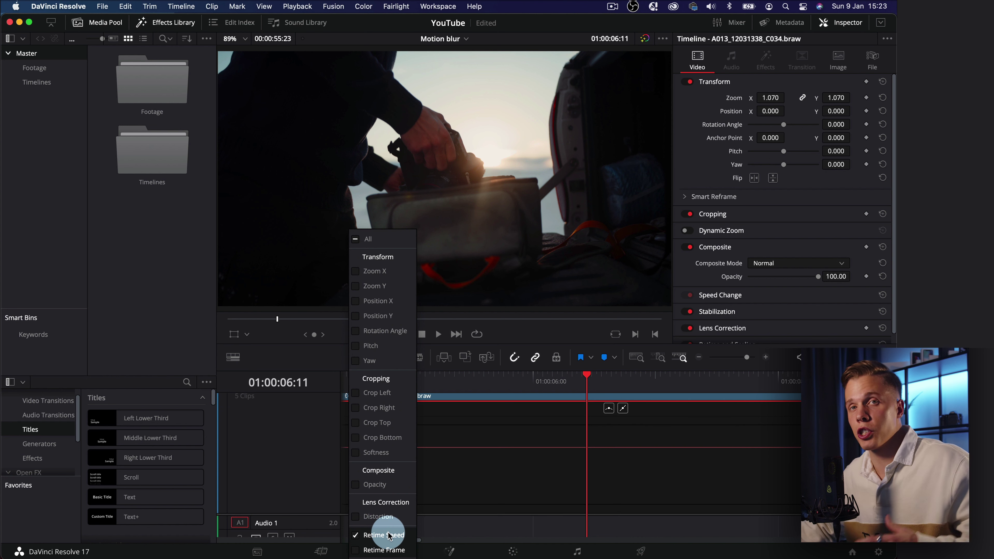
pyautogui.click(545, 485)
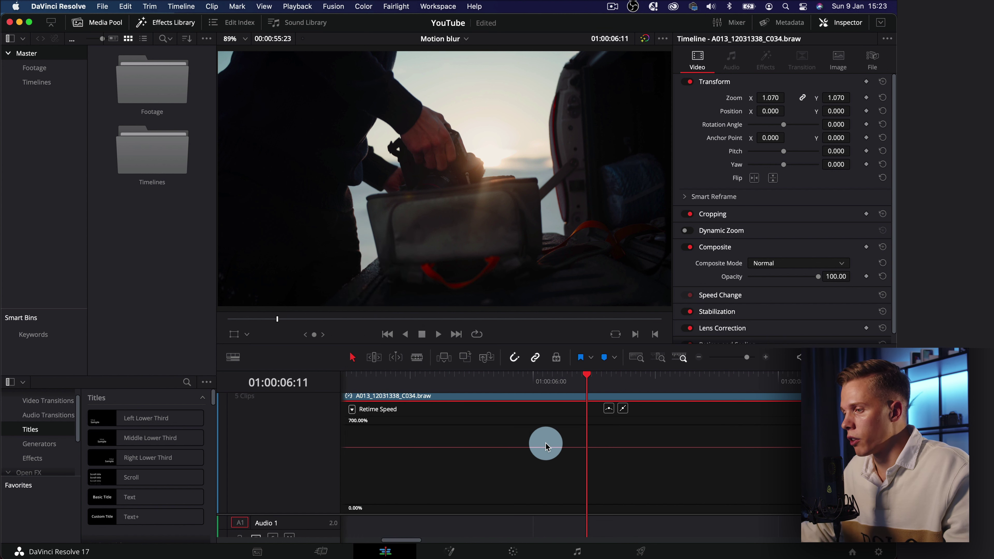
pyautogui.hscroll(3, 605, 445)
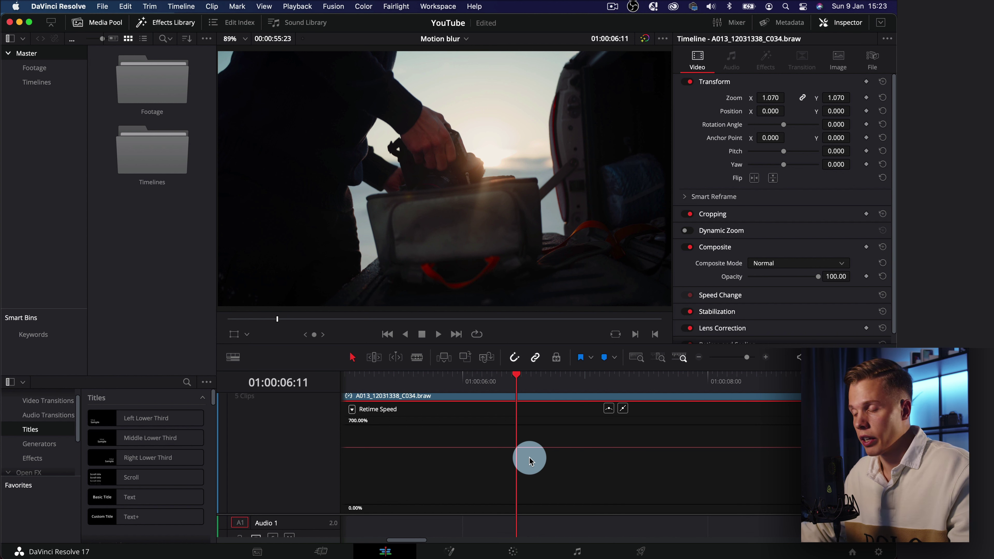
# Option-click the Retime Speed curve to add a keyframe at 01:00:06:11, then zoom out.
pyautogui.press('alt')
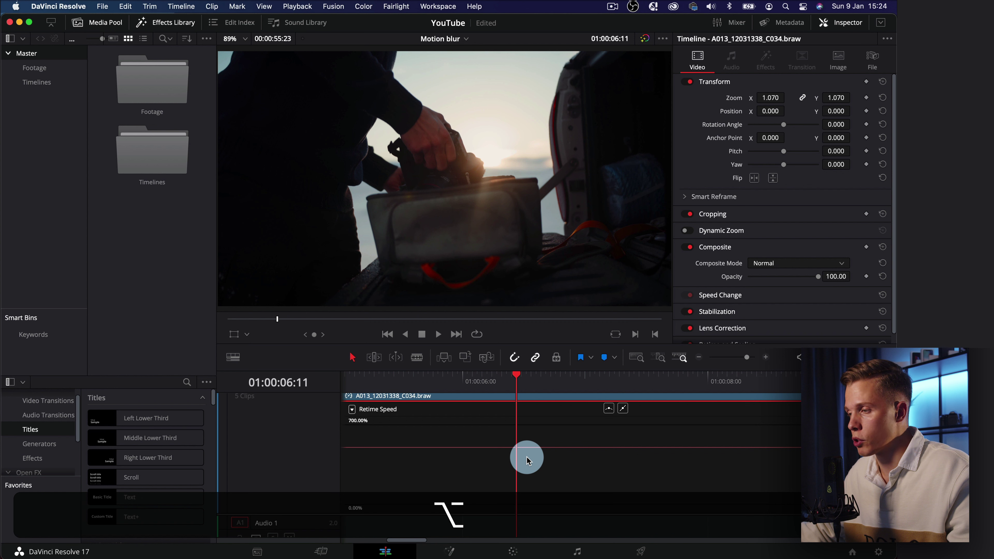
pyautogui.keyDown('alt'); pyautogui.click(516, 447); pyautogui.keyUp('alt')
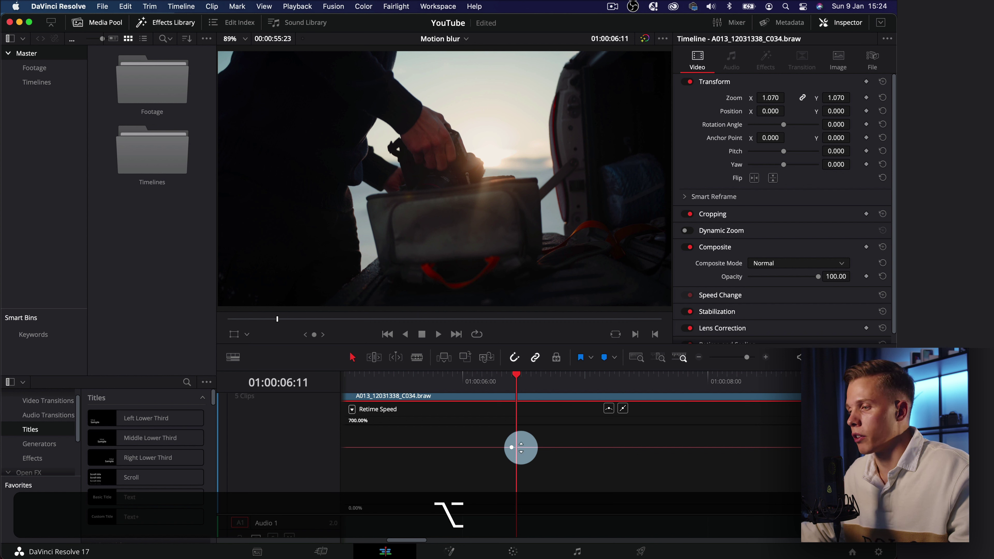
pyautogui.hscroll(-3, 512, 450)
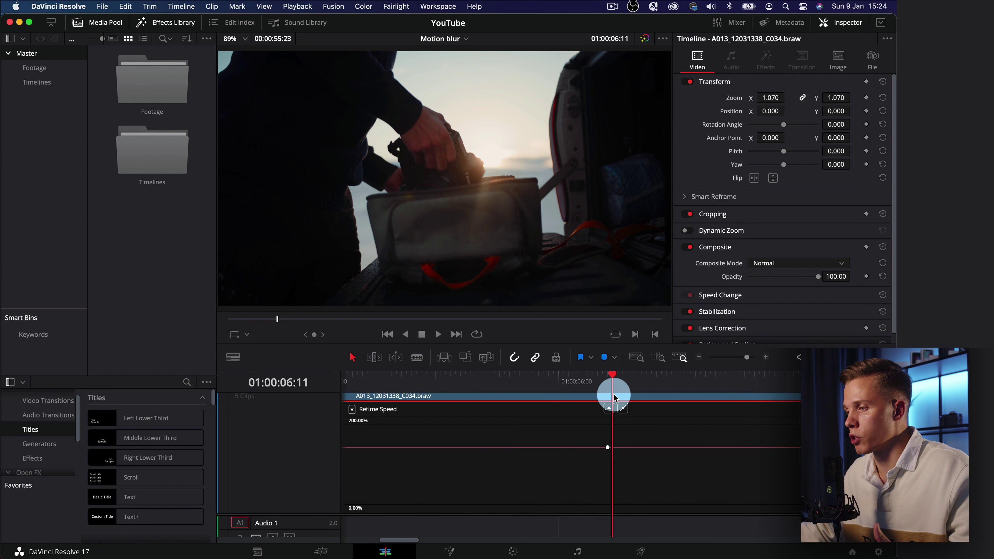
pyautogui.click(698, 358)
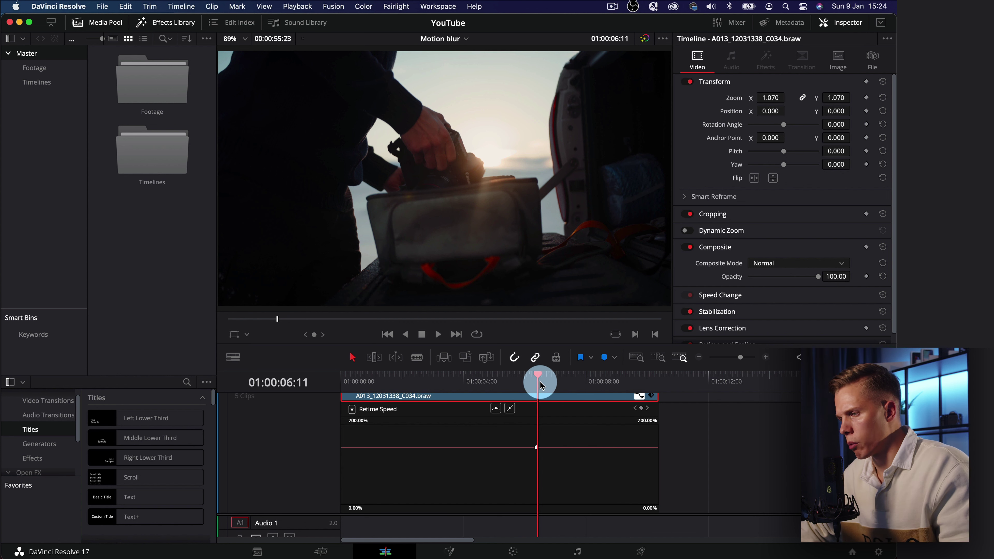
# Drag the speed curve down after the keyframe so playback slows sharply from that point.
pyautogui.moveTo(539, 381); pyautogui.dragTo(533, 380)
pyautogui.click(572, 453)
pyautogui.moveTo(575, 448); pyautogui.dragTo(589, 513)
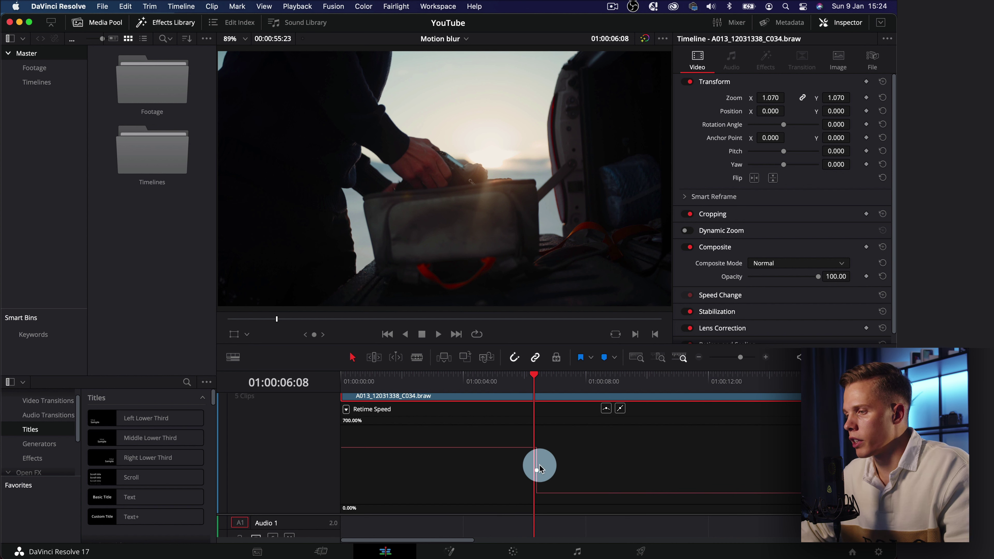
pyautogui.click(359, 380)
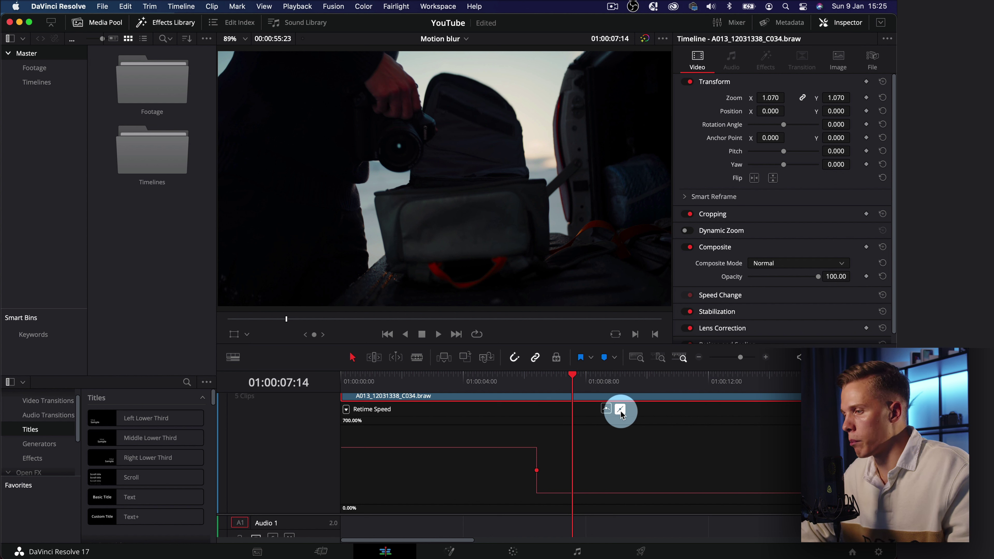
# Apply smooth easing to the speed keyframe and select it to show its curve handles.
pyautogui.click(605, 410)
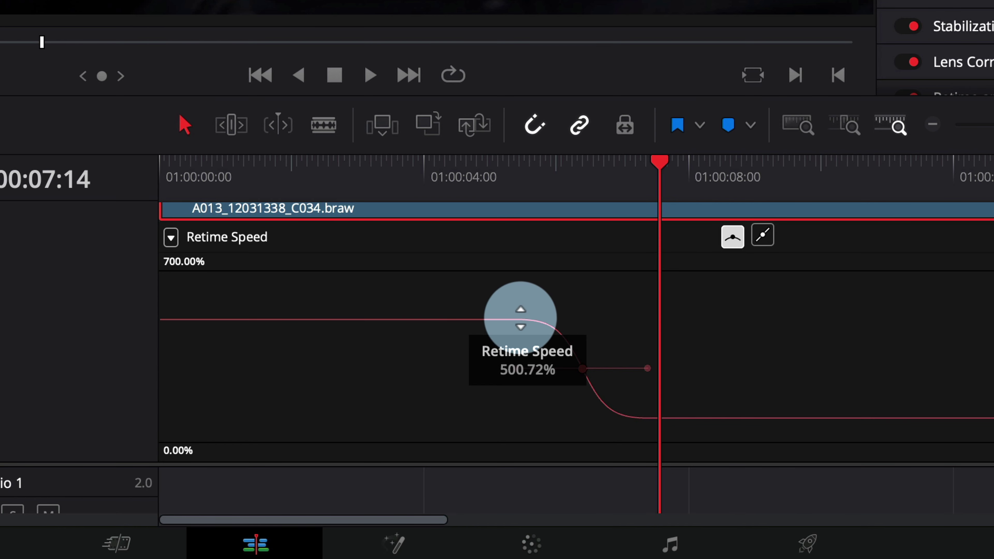
pyautogui.click(581, 367)
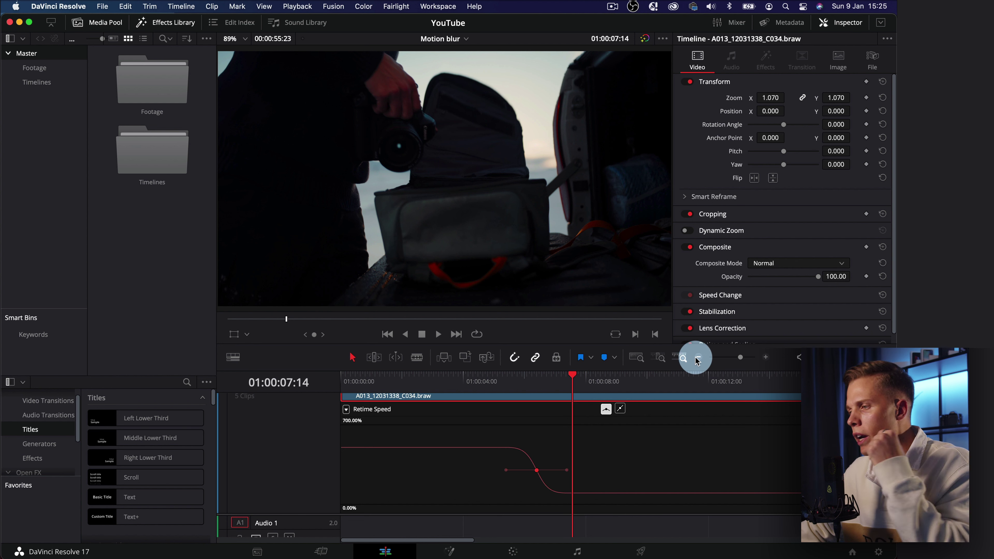
pyautogui.click(698, 357)
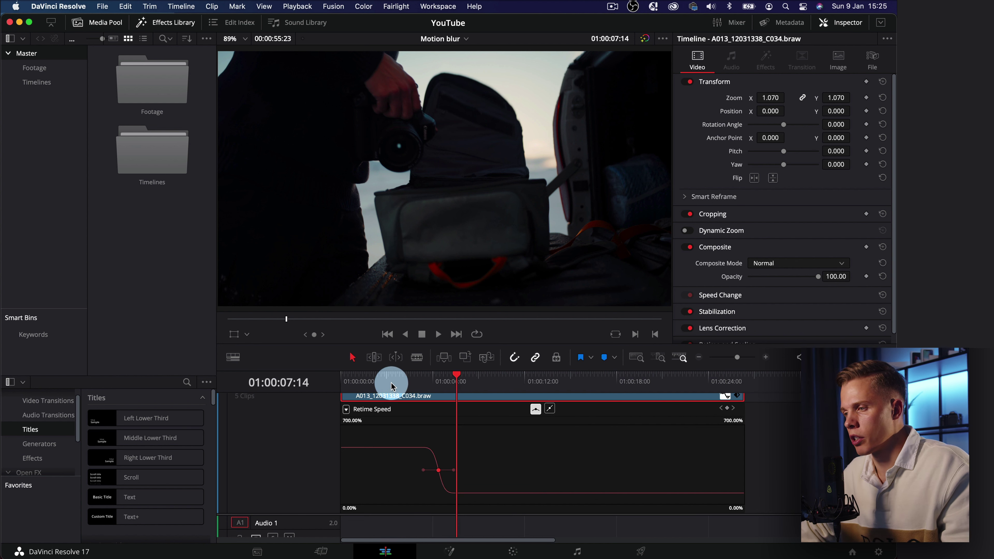
# Play the eased ramp full screen from just before the keyframe to check it.
pyautogui.moveTo(392, 386); pyautogui.dragTo(396, 385)
pyautogui.press('space')
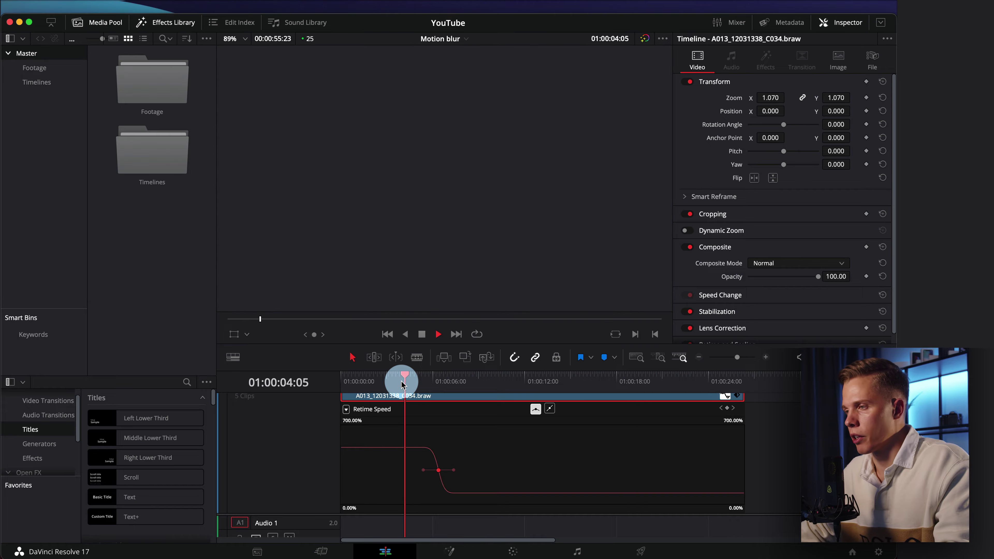
pyautogui.press('super+f')
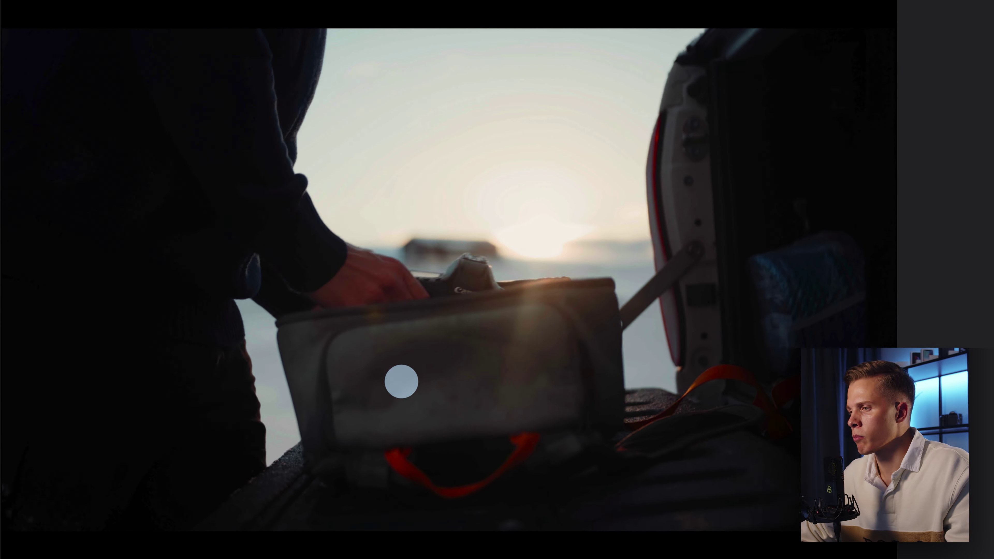
pyautogui.press('space')
pyautogui.press('super+f')
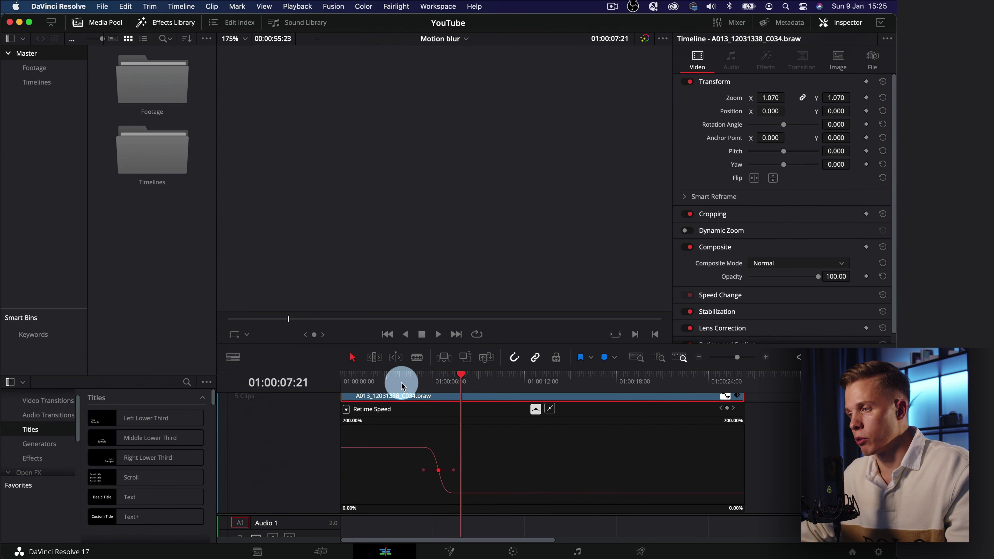
# Drag the keyframe's left bezier handle outward for a longer, gentler slowdown.
pyautogui.click(766, 358)
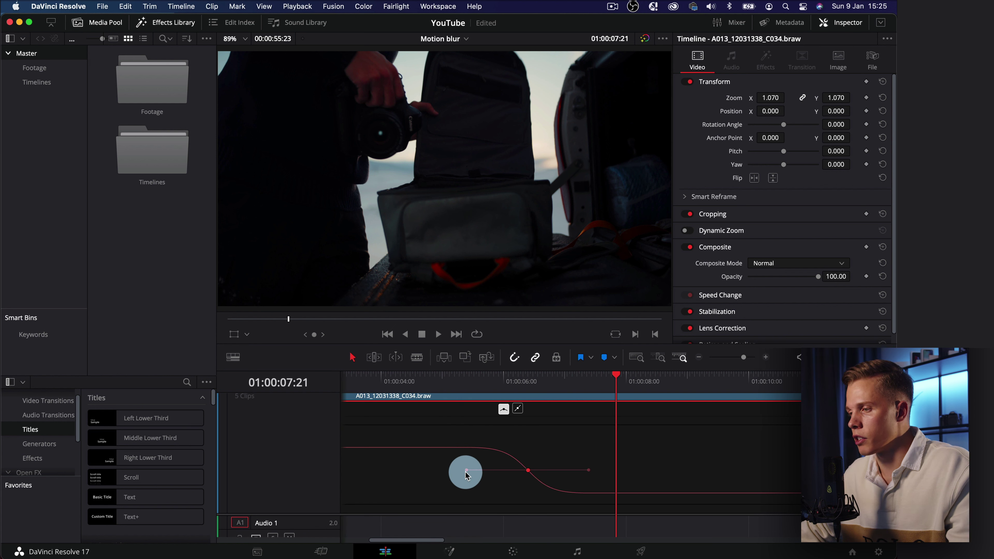
pyautogui.click(544, 473)
pyautogui.click(475, 473)
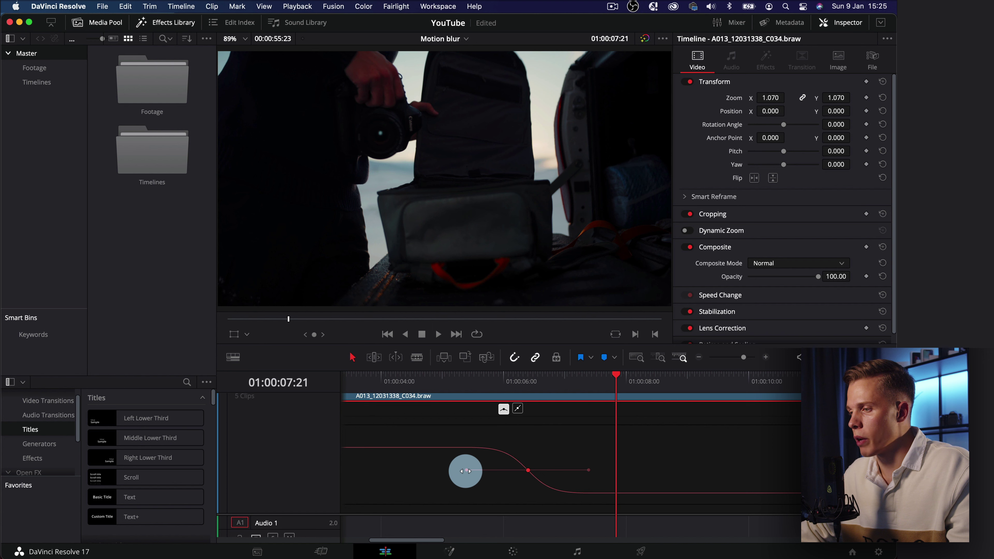
pyautogui.moveTo(465, 471); pyautogui.dragTo(380, 471)
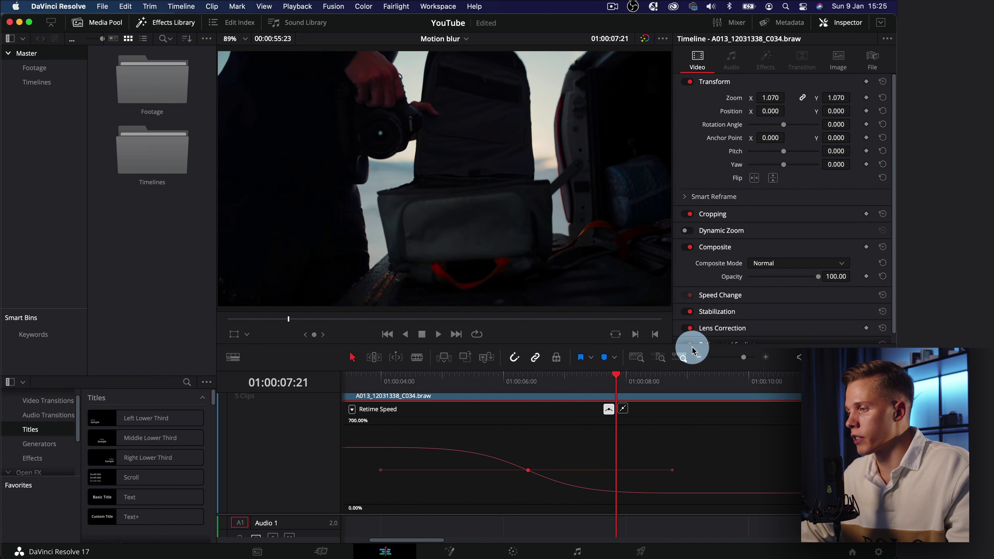
# Preview the lengthened ease full screen from before the ramp.
pyautogui.click(698, 357)
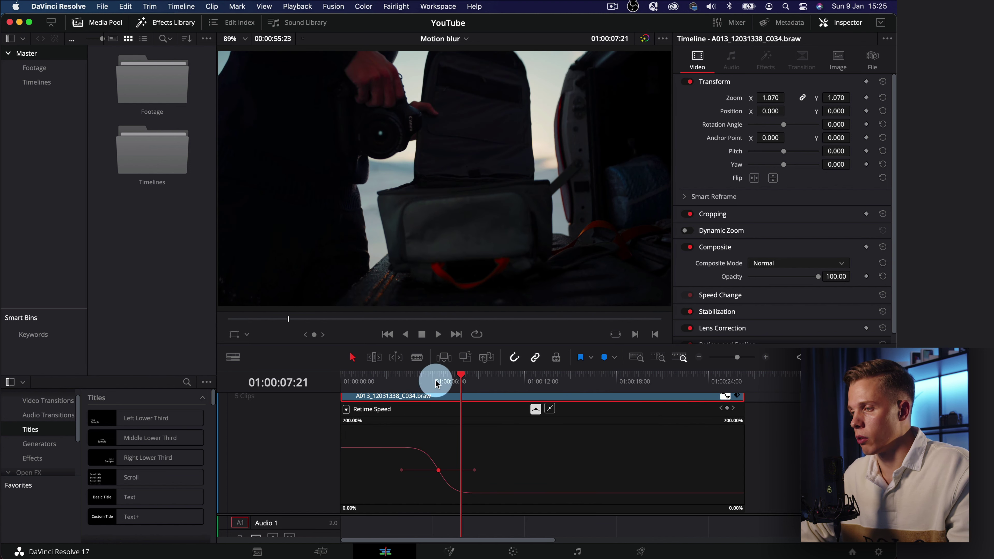
pyautogui.click(410, 382)
pyautogui.press('super+f')
pyautogui.press('space')
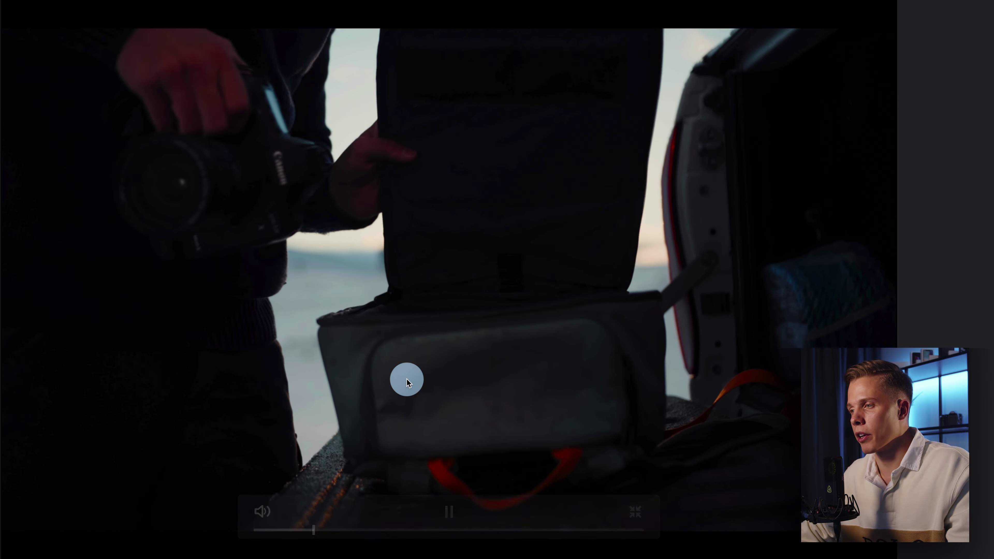
# Stop the preview and Option-drag a later keyframe's speed up to about 567%.
pyautogui.press('space')
pyautogui.press('super+f')
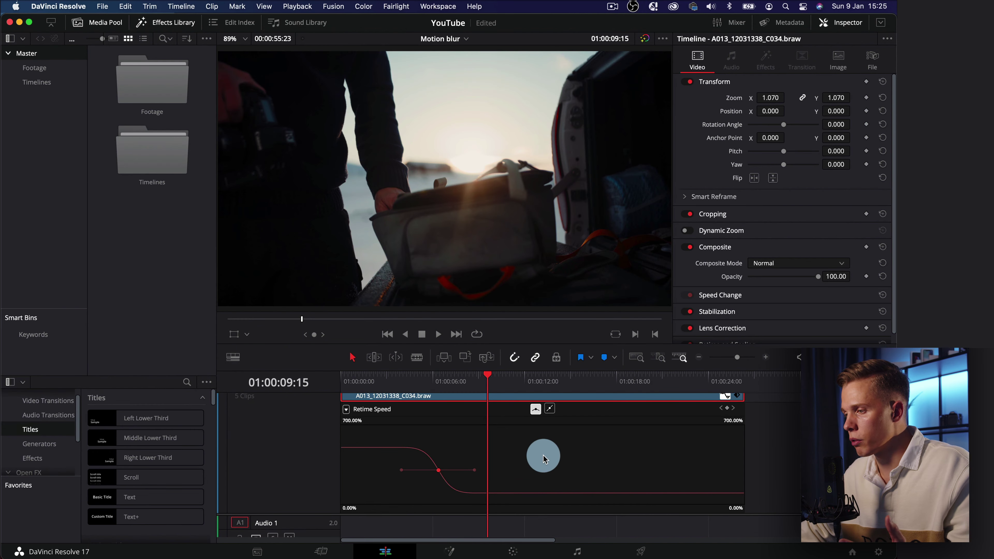
pyautogui.click(763, 358)
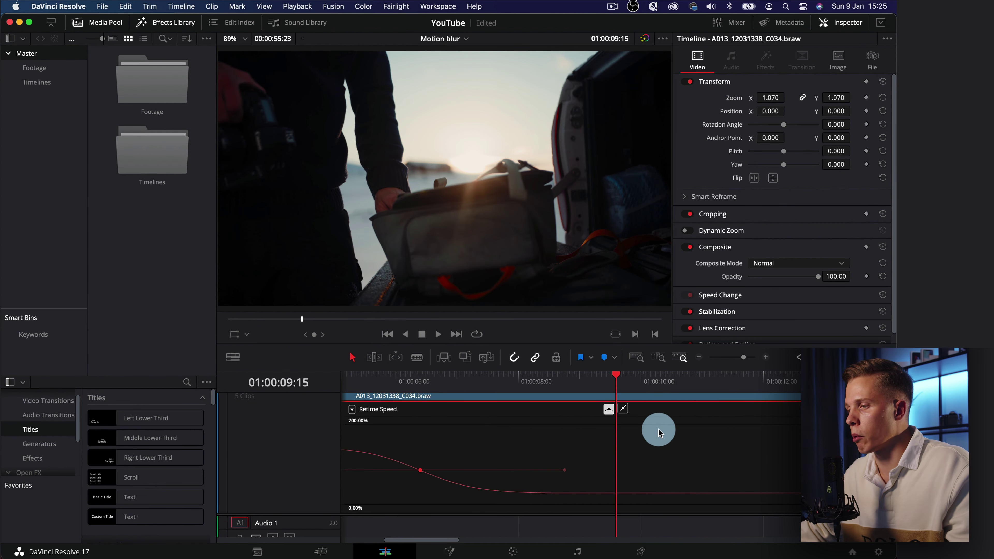
pyautogui.press('alt')
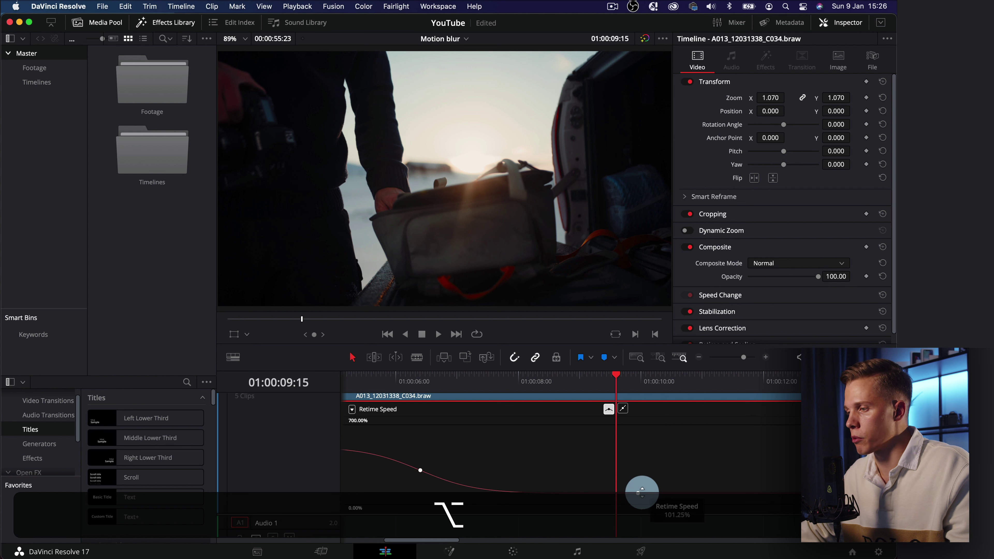
pyautogui.moveTo(659, 489); pyautogui.dragTo(625, 242)
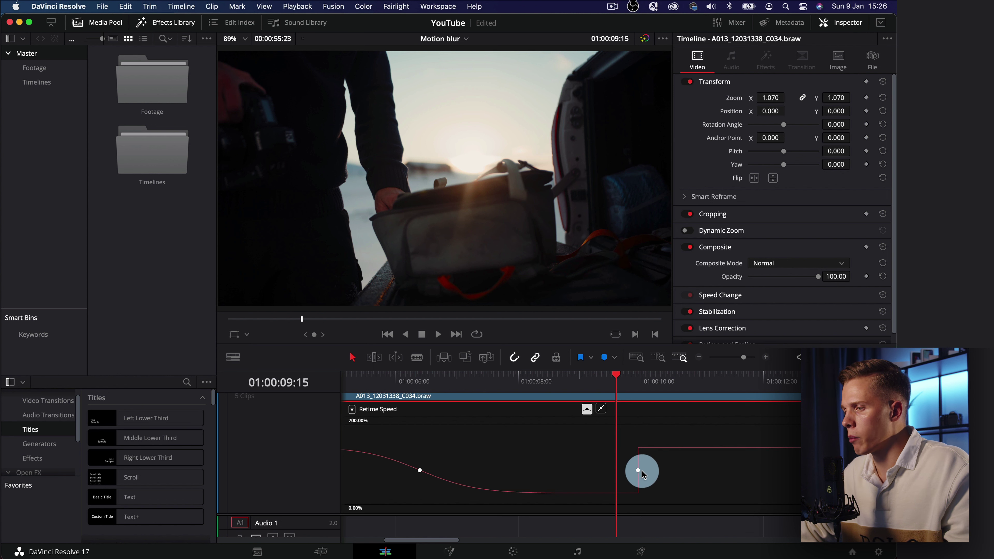
# Smooth the new speed keyframe and drag its bezier handle left to lengthen the ease.
pyautogui.click(585, 409)
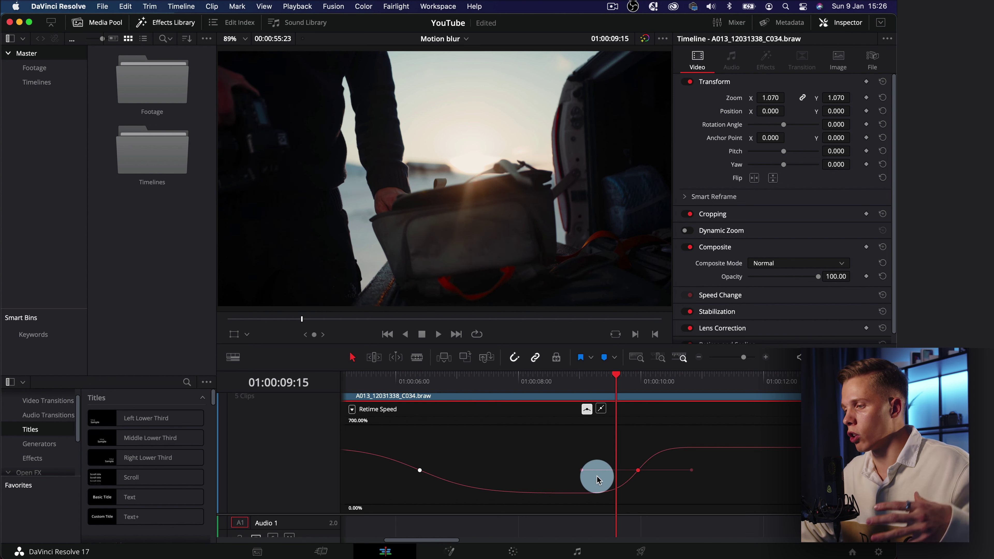
pyautogui.moveTo(580, 471); pyautogui.dragTo(502, 461)
pyautogui.click(698, 357)
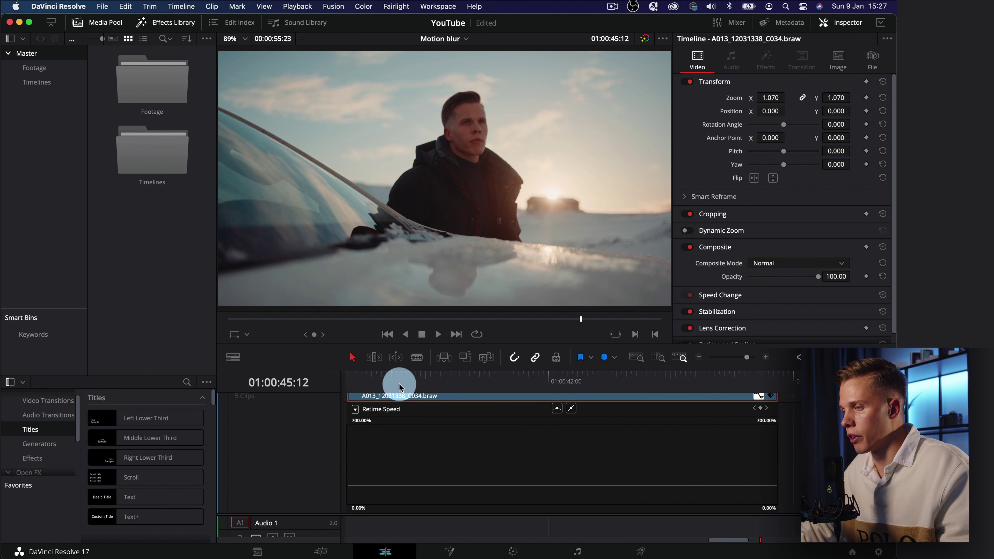
# At 01:00:42:04, Option-drag the C034 speed line up to a very fast speed and replay the ramp.
pyautogui.moveTo(399, 386); pyautogui.dragTo(619, 412)
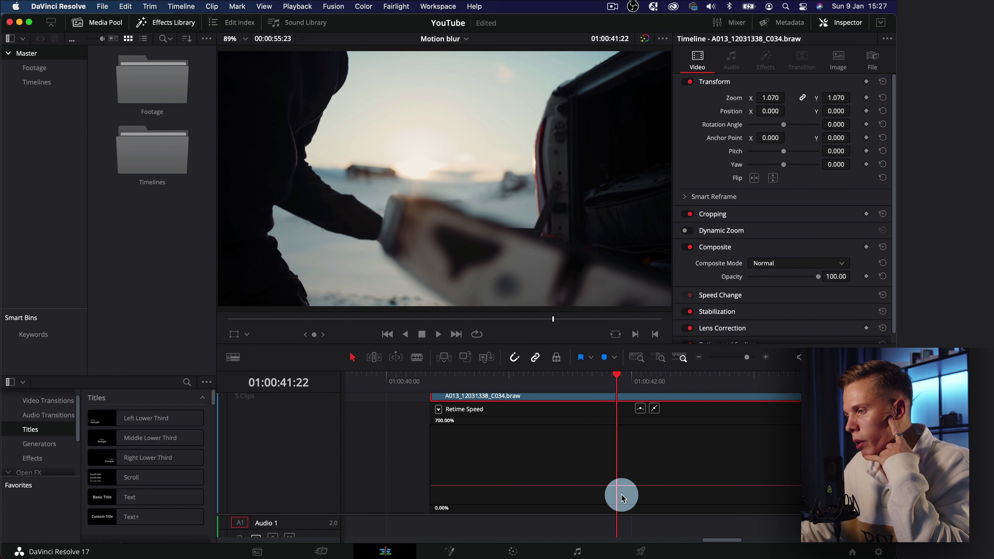
pyautogui.press('alt')
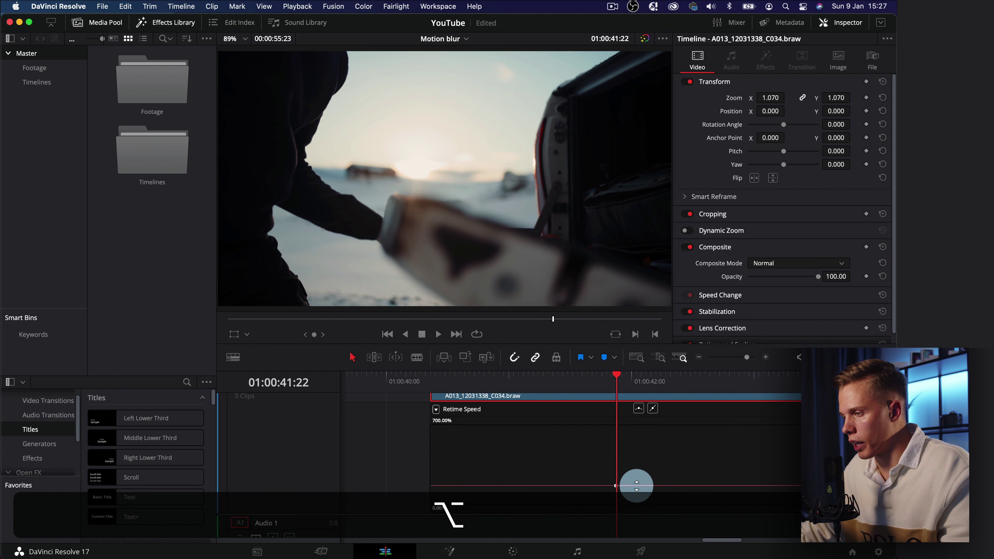
pyautogui.moveTo(638, 486); pyautogui.dragTo(599, 222)
pyautogui.press('Down')
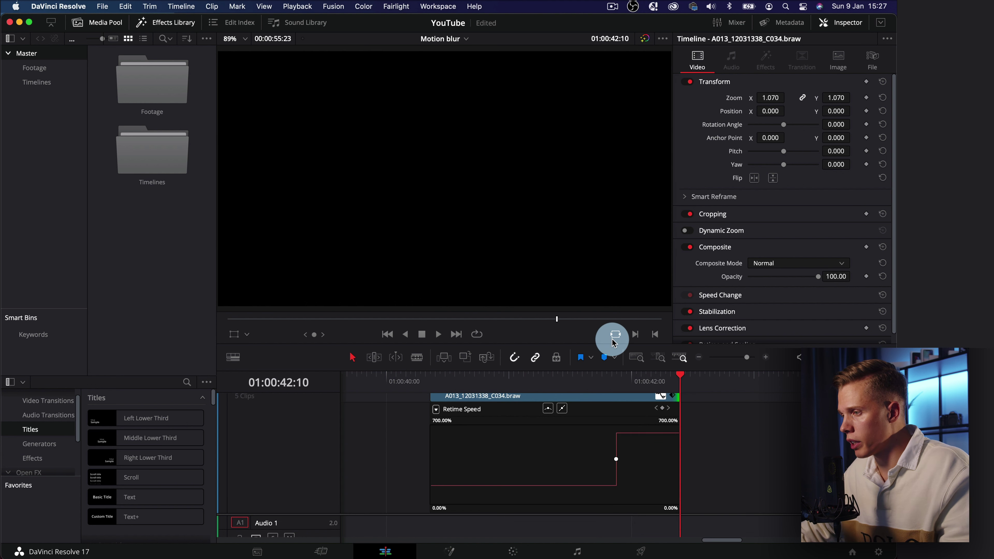
pyautogui.click(606, 382)
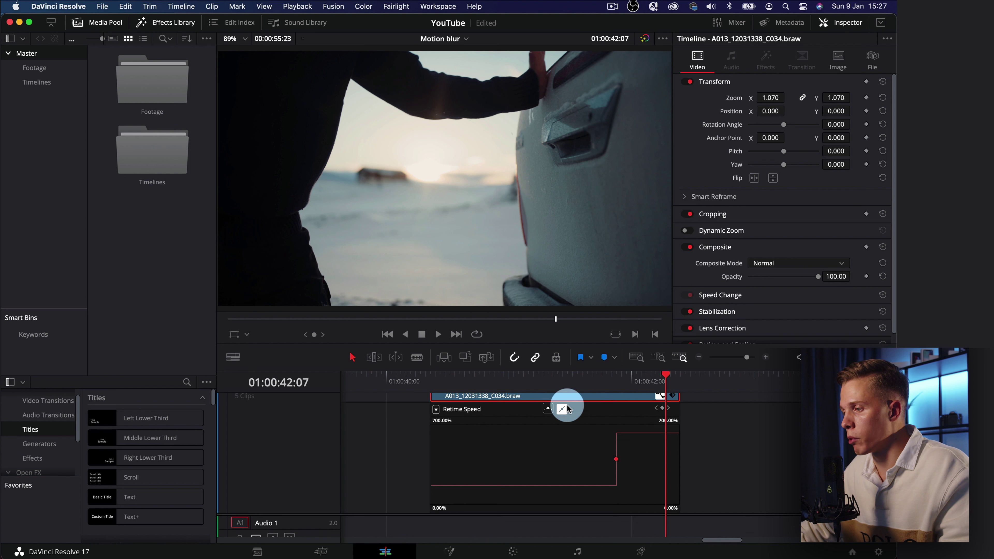
pyautogui.click(537, 380)
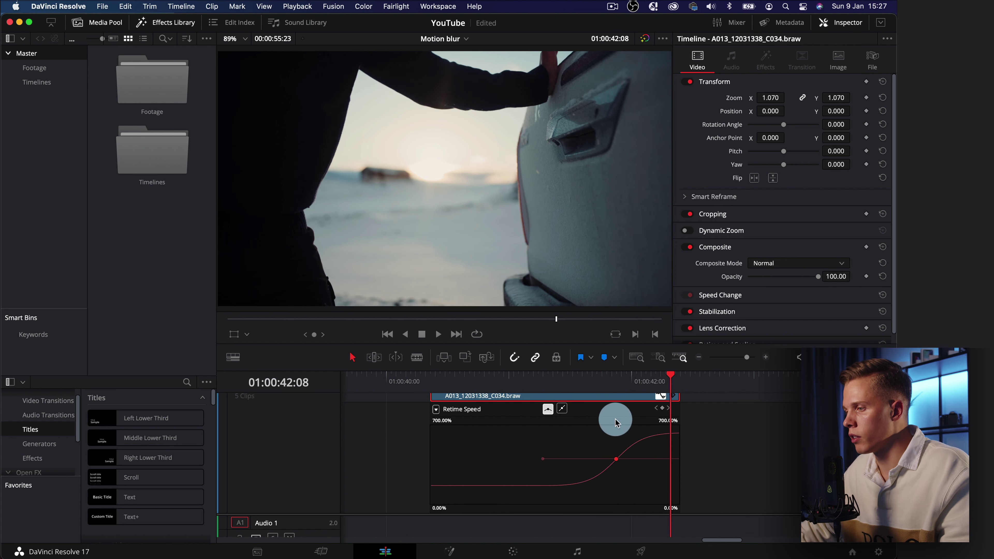
# Hide C034's speed curve, trim its end to the playhead, and slide C012 left.
pyautogui.scroll(2, 628, 446)
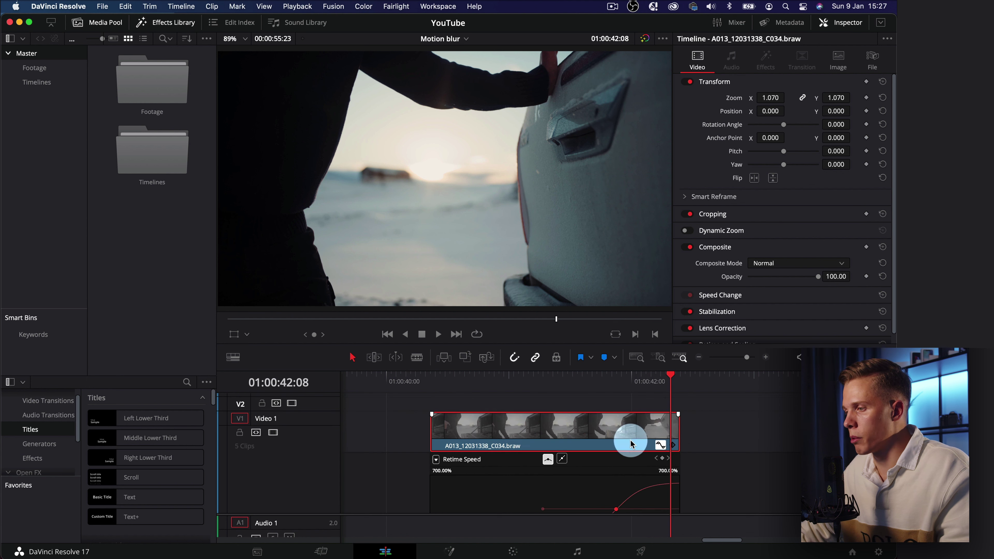
pyautogui.click(658, 444)
pyautogui.moveTo(672, 433)
pyautogui.mouseDown()
pyautogui.moveTo(654, 426)
pyautogui.moveTo(665, 433)
pyautogui.mouseUp()
pyautogui.hscroll(5, 721, 427)
pyautogui.moveTo(735, 432); pyautogui.dragTo(501, 437)
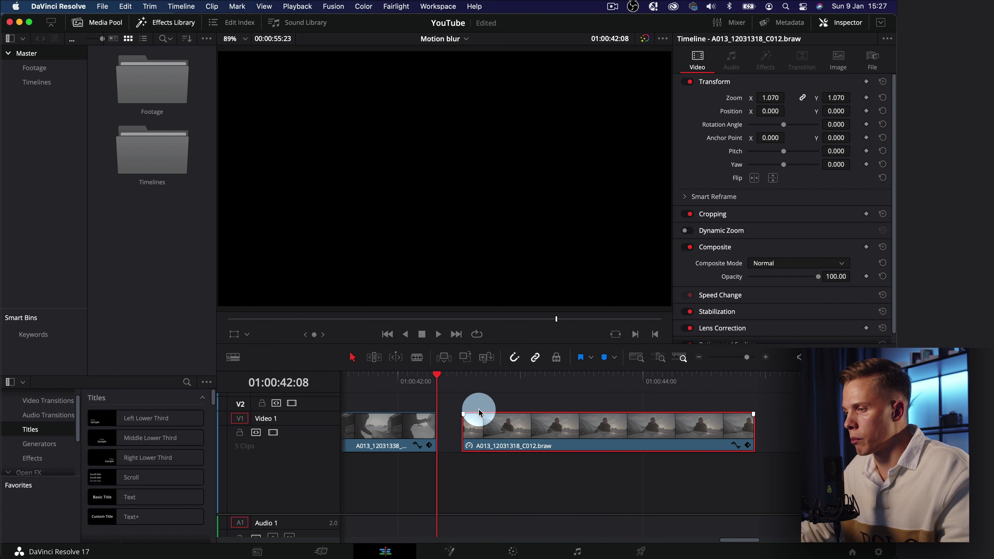
pyautogui.click(461, 385)
# Show C012's Retime Speed curve via its Retime Curve option and zoom in.
pyautogui.rightClick(489, 438)
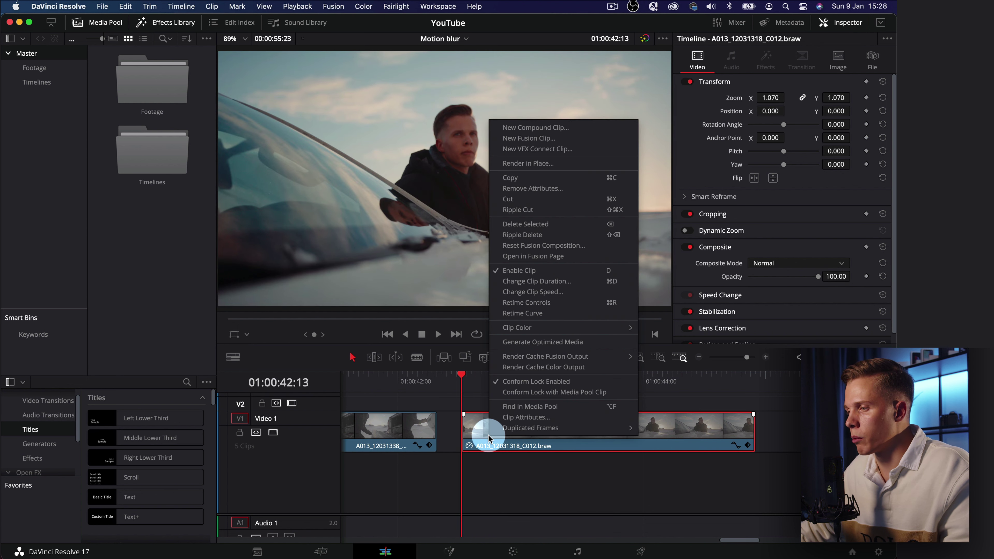
pyautogui.click(522, 313)
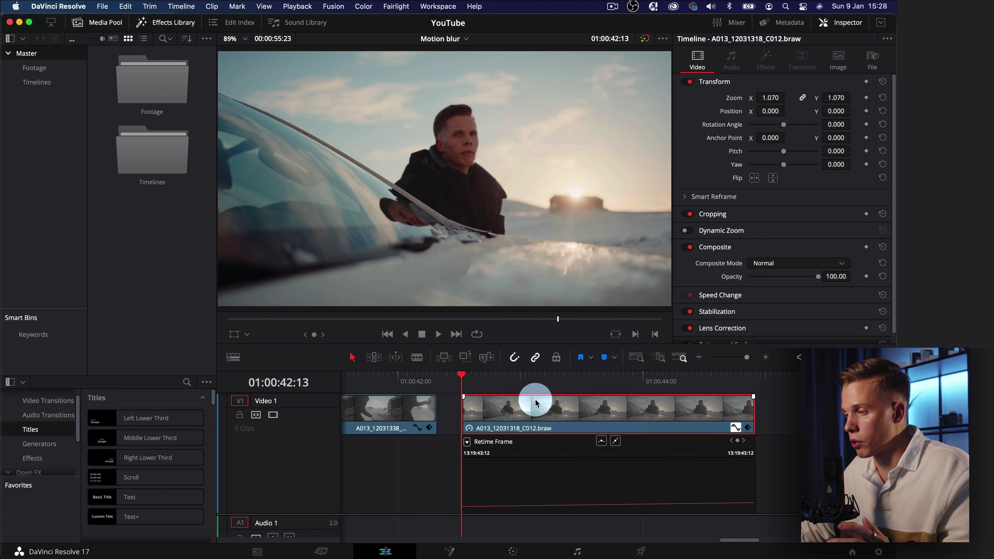
pyautogui.click(468, 444)
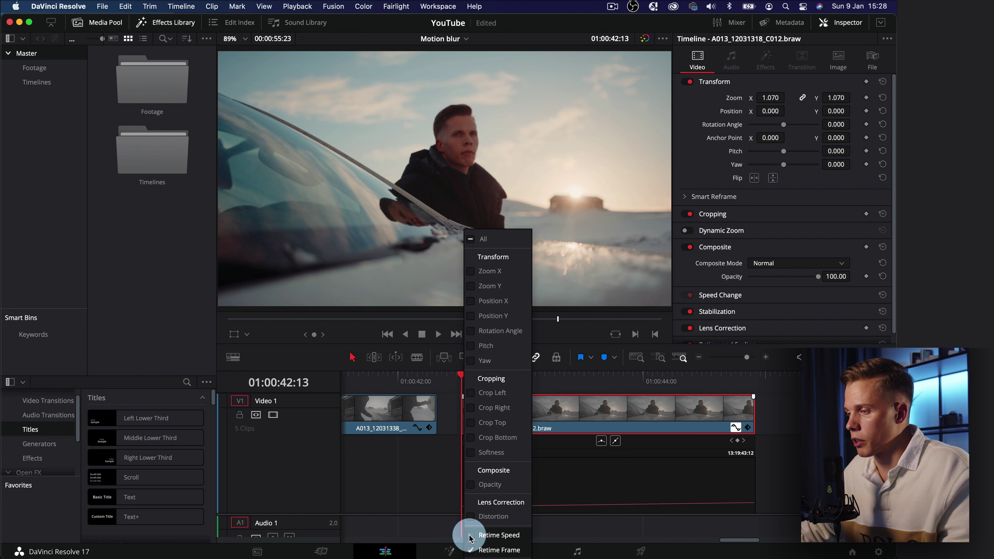
pyautogui.click(557, 478)
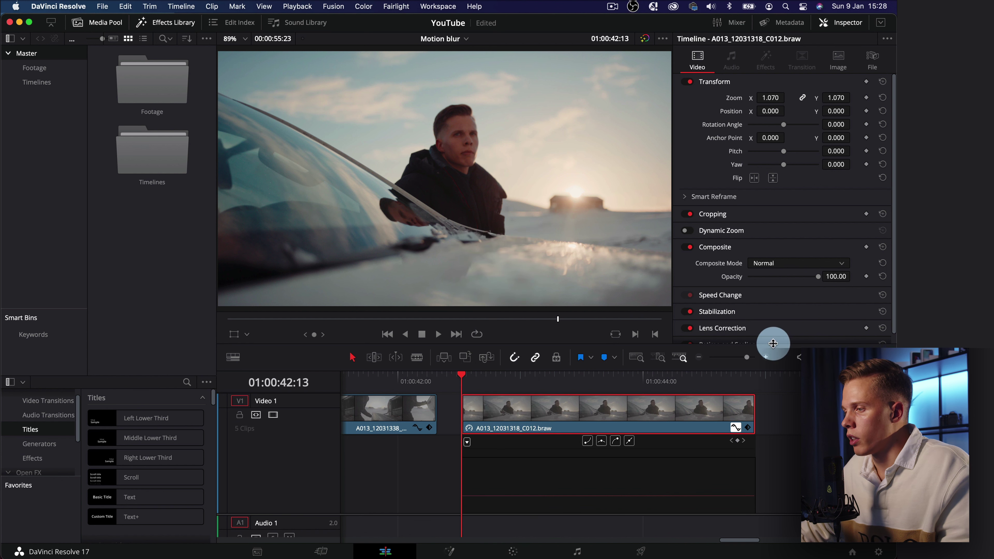
pyautogui.click(758, 356)
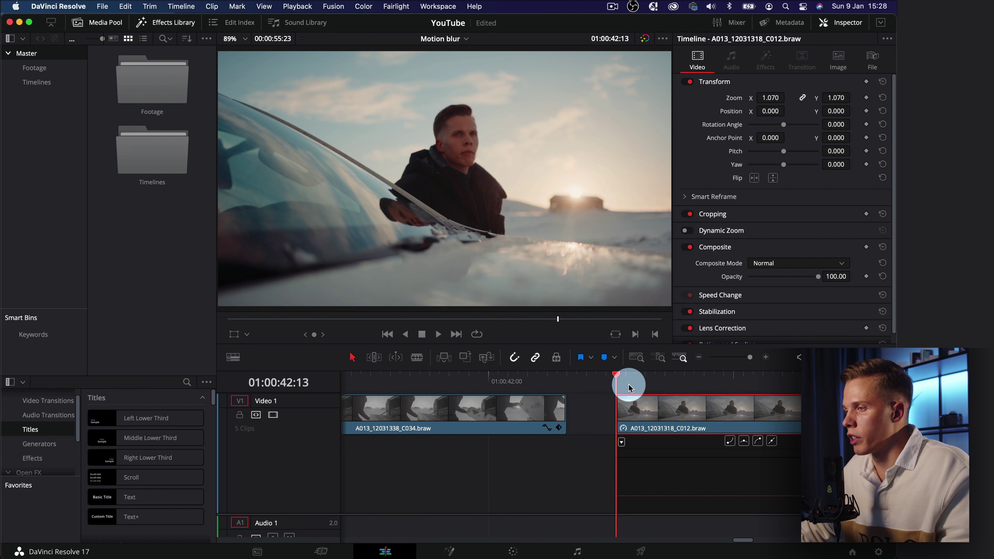
# Close the gap between C034 and C012 and raise C012's opening speed to 600%.
pyautogui.moveTo(629, 387); pyautogui.dragTo(702, 382)
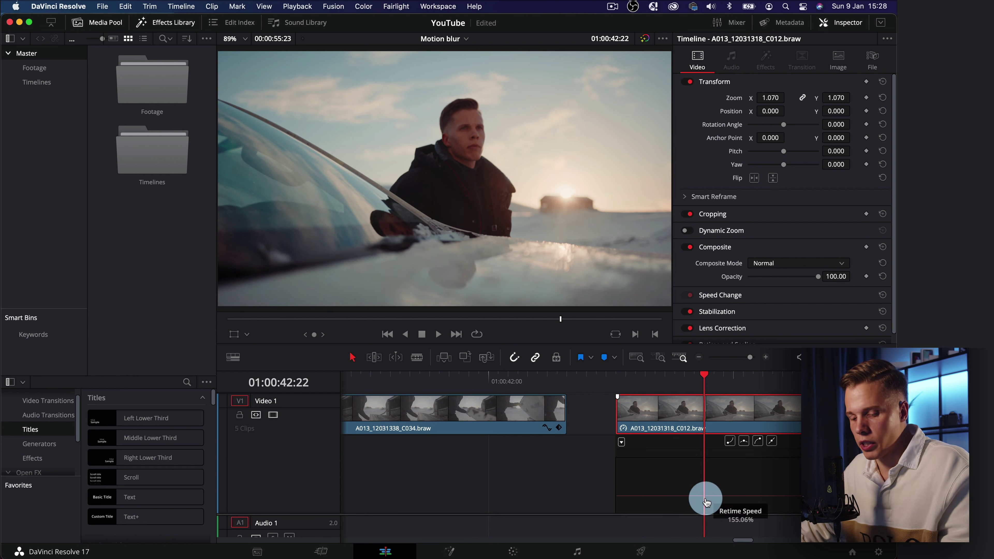
pyautogui.press('alt')
pyautogui.moveTo(623, 414); pyautogui.dragTo(605, 468)
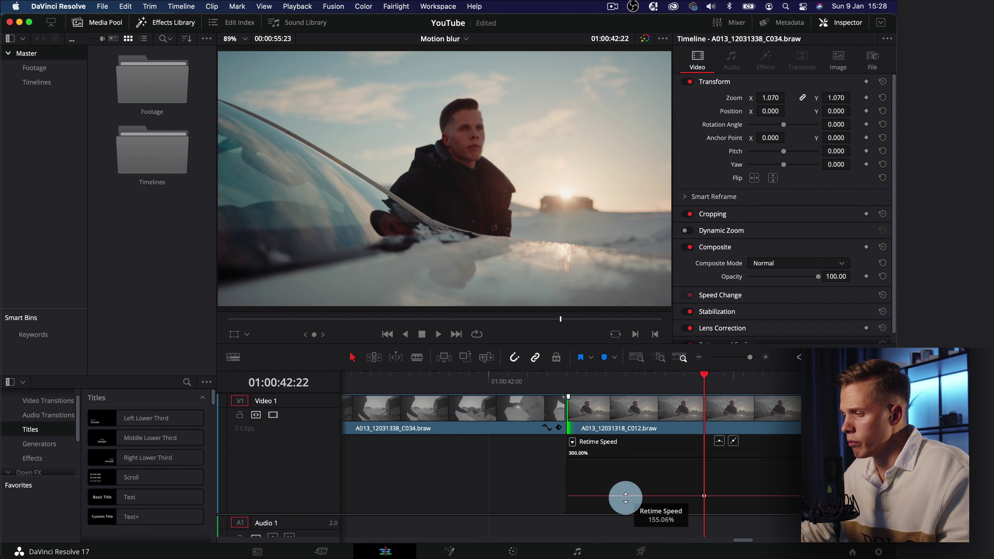
pyautogui.moveTo(618, 411); pyautogui.dragTo(576, 405)
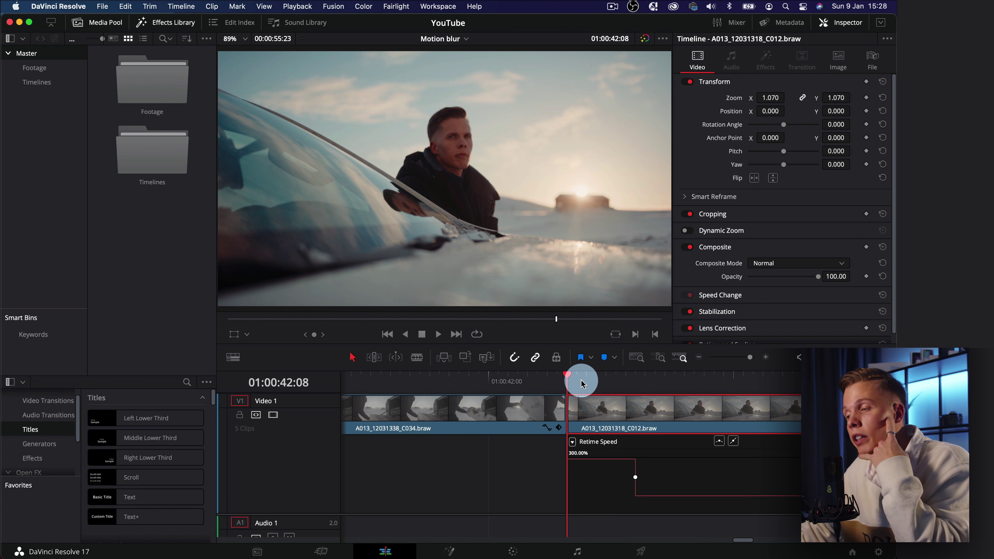
pyautogui.press('space')
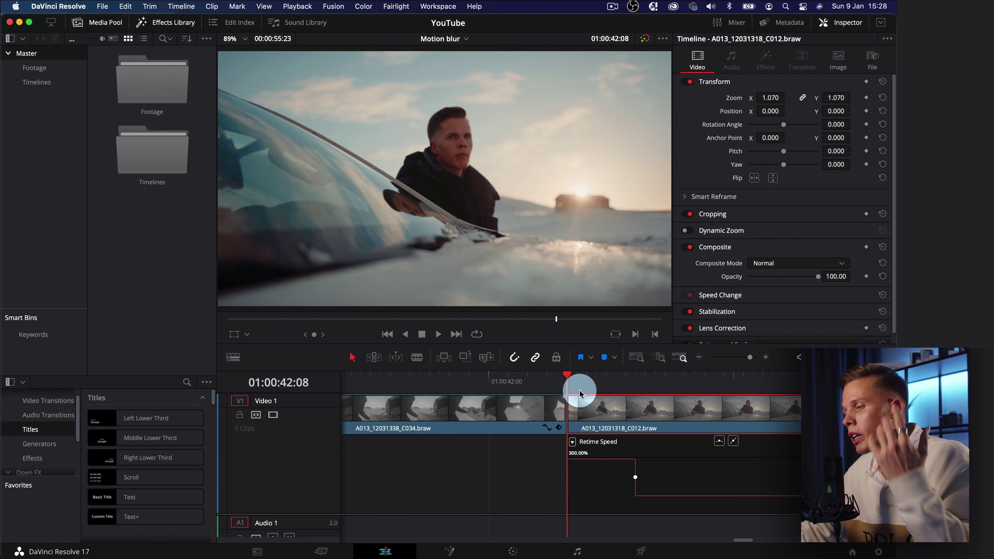
pyautogui.moveTo(579, 462); pyautogui.dragTo(585, 411)
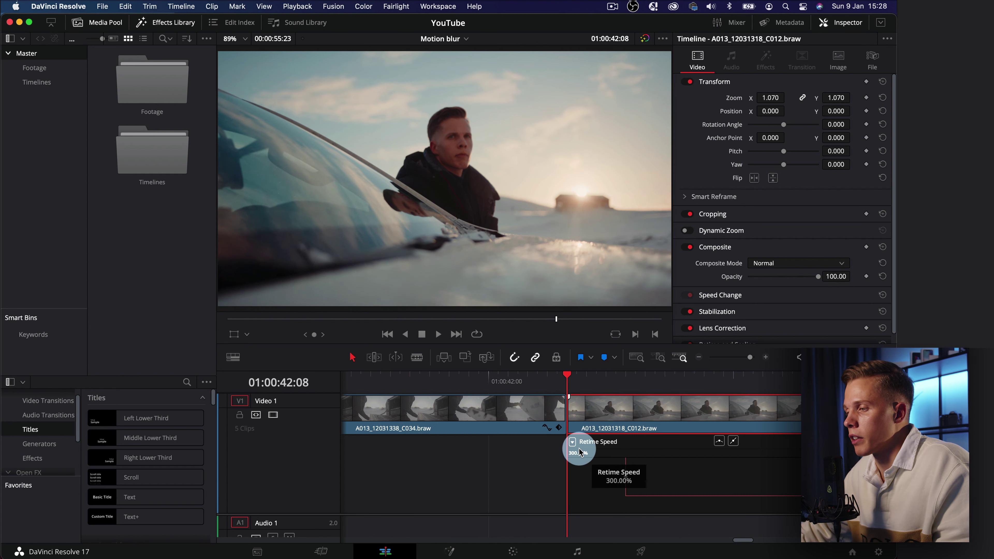
pyautogui.moveTo(580, 452); pyautogui.dragTo(602, 469)
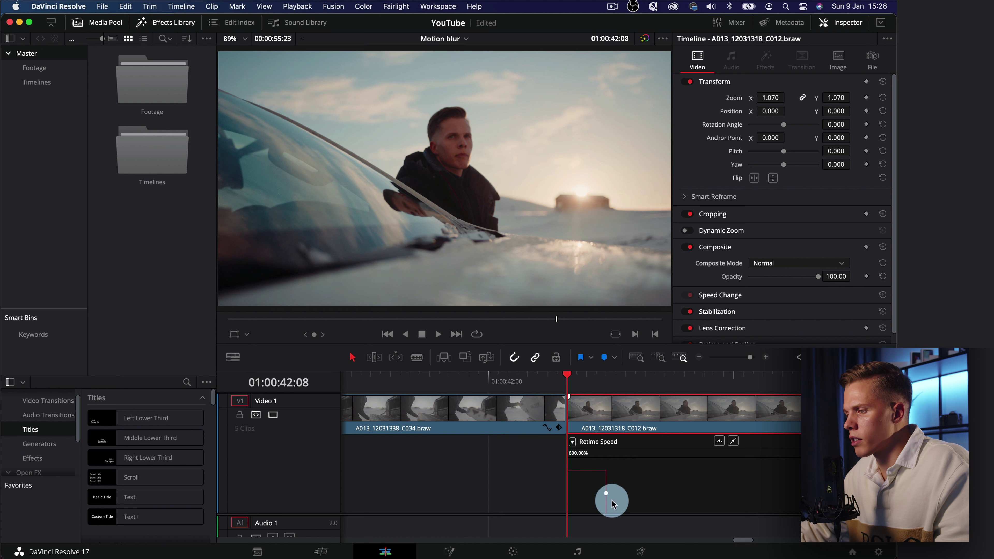
# Smooth C012's speed keyframe and pull its bezier handle left for a gradual slowdown.
pyautogui.click(602, 491)
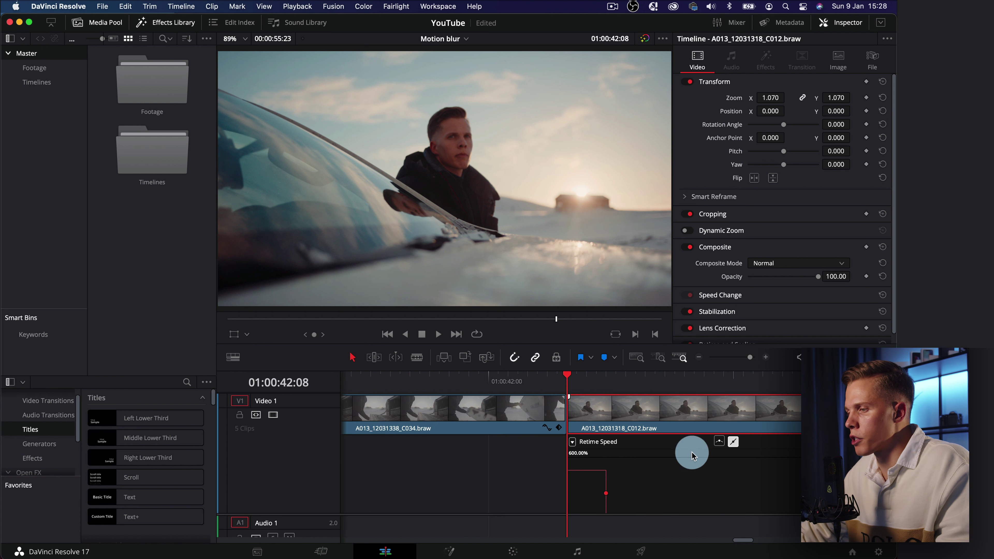
pyautogui.click(720, 441)
pyautogui.scroll(-2, 723, 466)
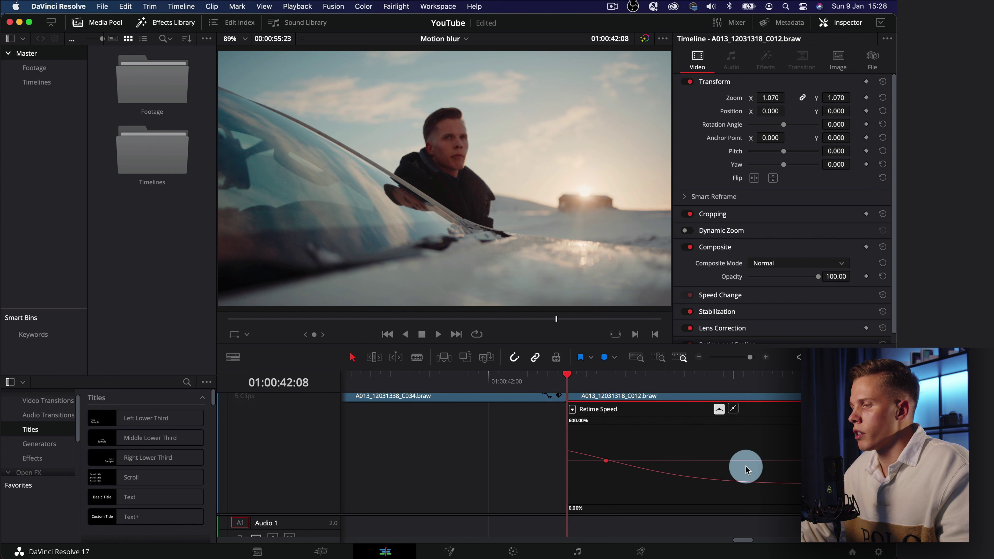
pyautogui.moveTo(798, 461); pyautogui.dragTo(693, 460)
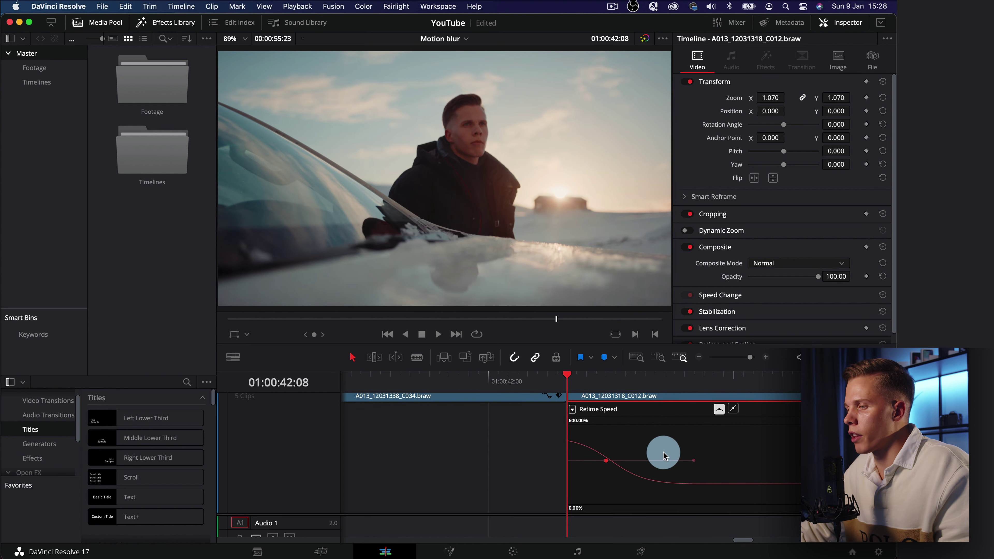
pyautogui.scroll(1, 612, 425)
pyautogui.scroll(1, 613, 425)
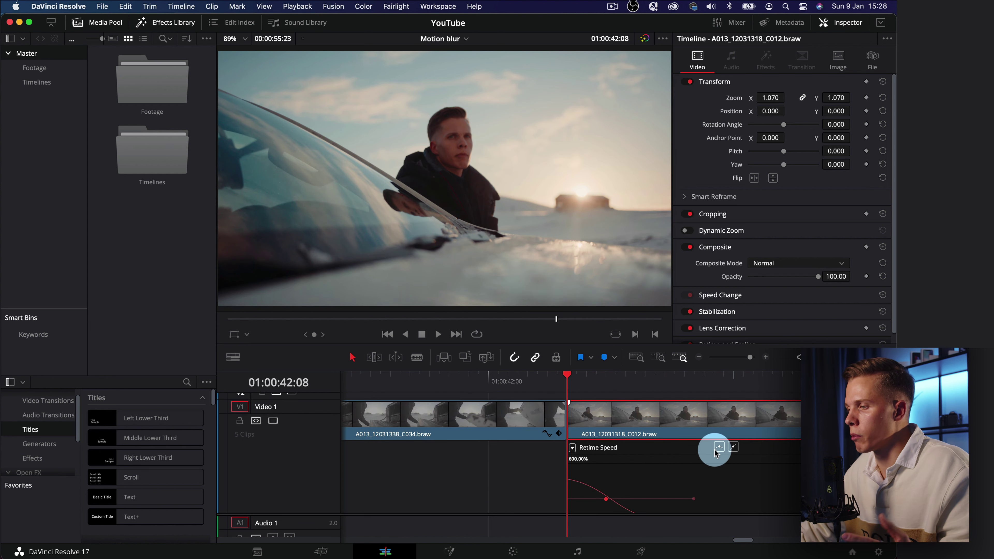
# Hide the C012 retime speed curve.
pyautogui.press('super+shift+c')
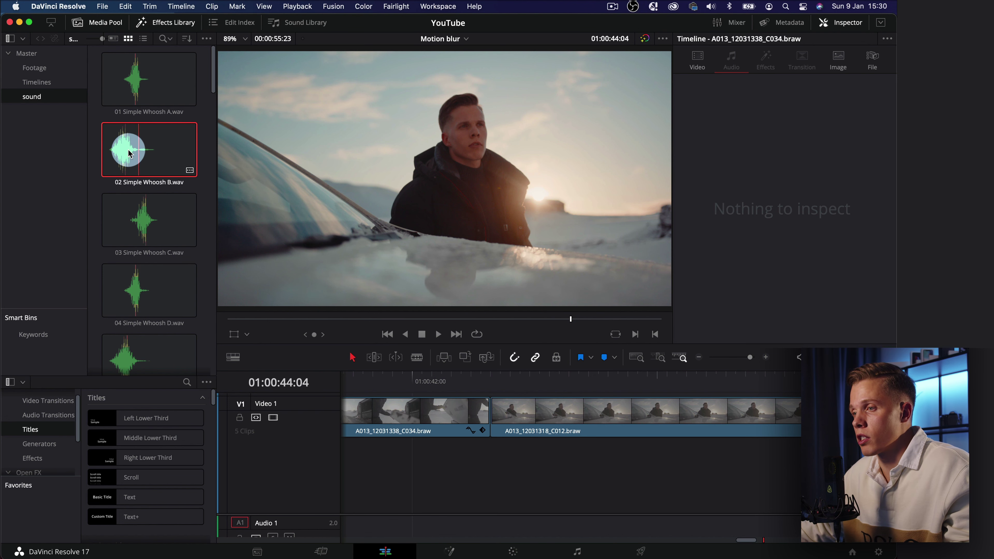
# Place 02 Simple Whoosh B.wav on Audio 1 under the C034–C012 cut.
pyautogui.moveTo(316, 512); pyautogui.dragTo(316, 487)
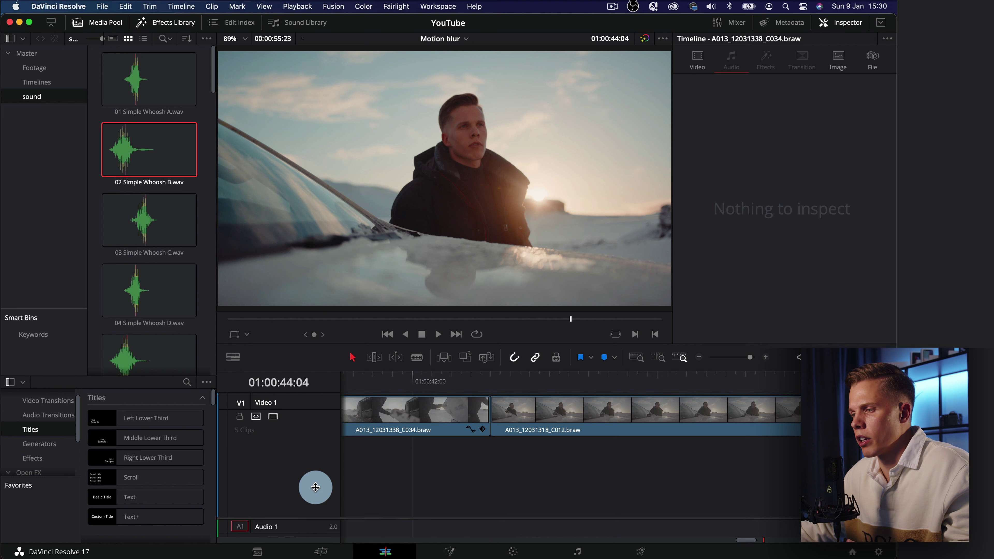
pyautogui.moveTo(161, 139); pyautogui.dragTo(461, 466)
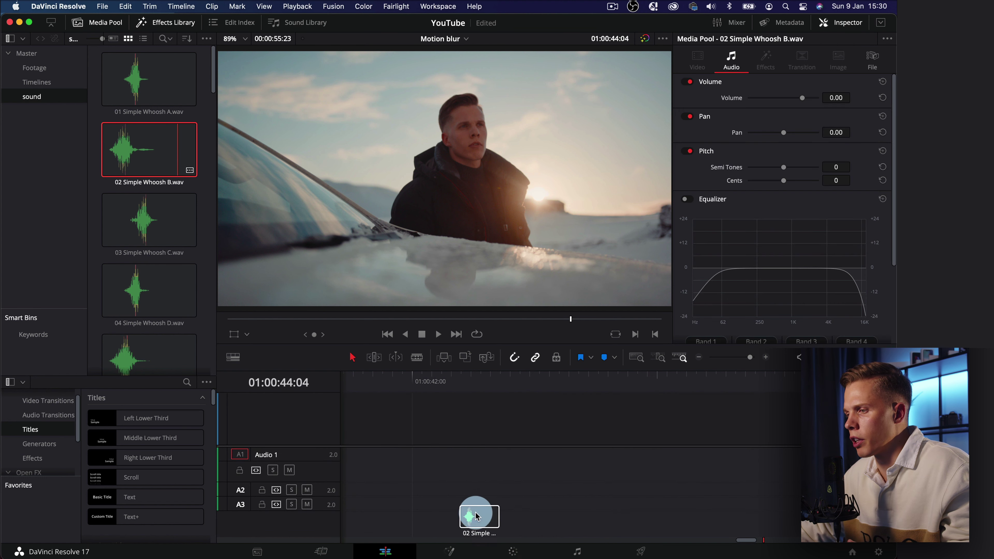
pyautogui.click(561, 501)
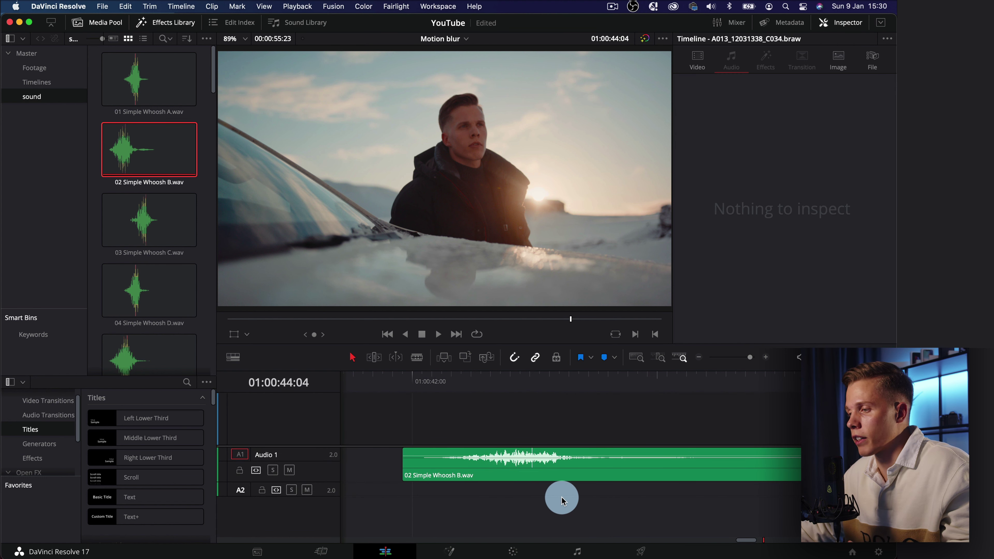
pyautogui.moveTo(521, 470); pyautogui.dragTo(495, 462)
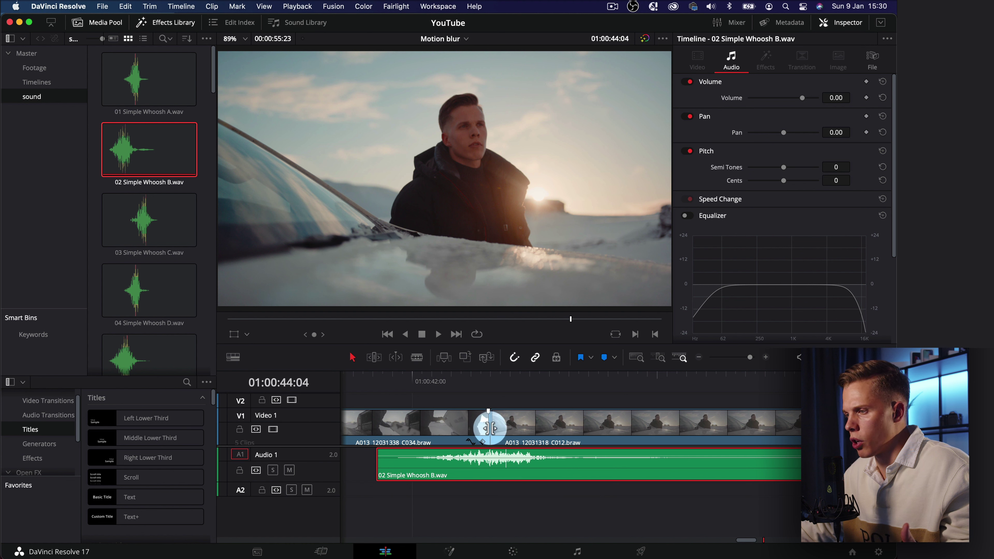
pyautogui.click(700, 357)
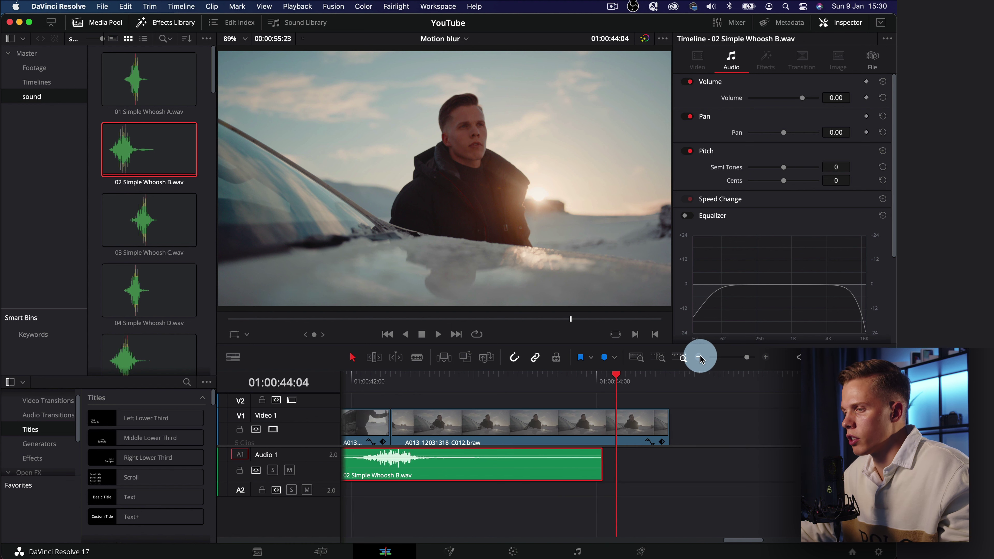